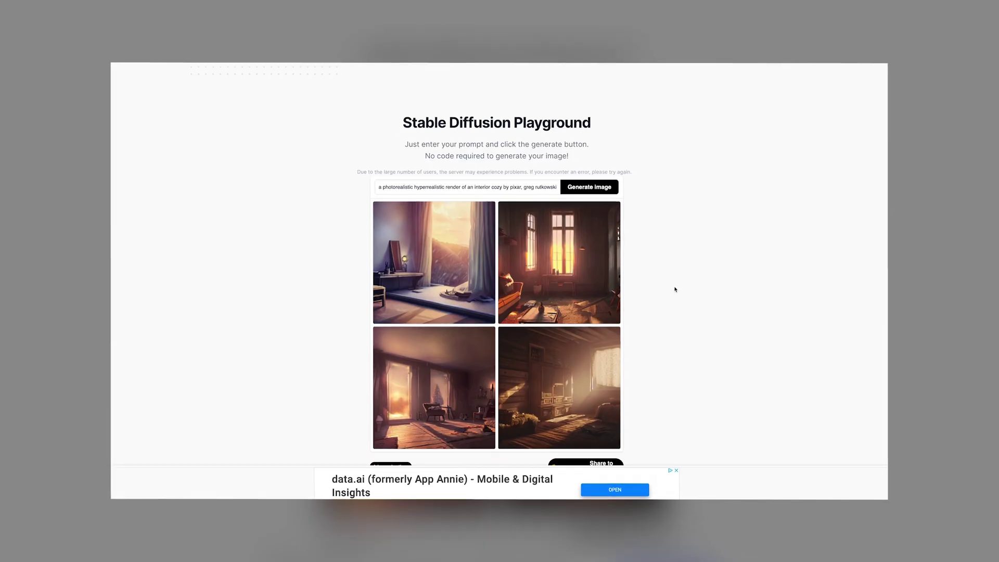
Step: Drag the effect's centre control point onto the fireplace flames in the viewer
scroll(674, 285, "down", 1)
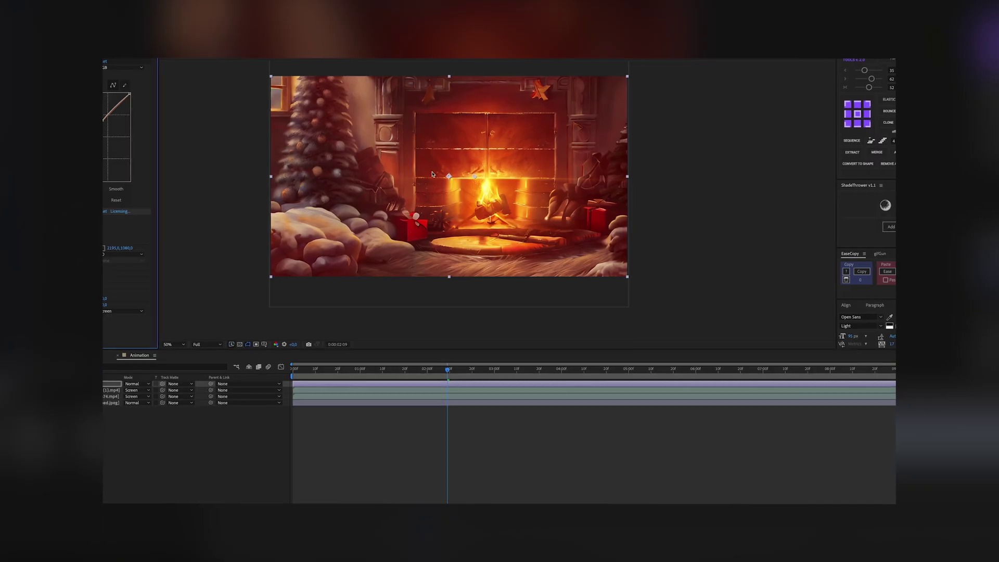
left_click_drag(474, 176, 488, 189)
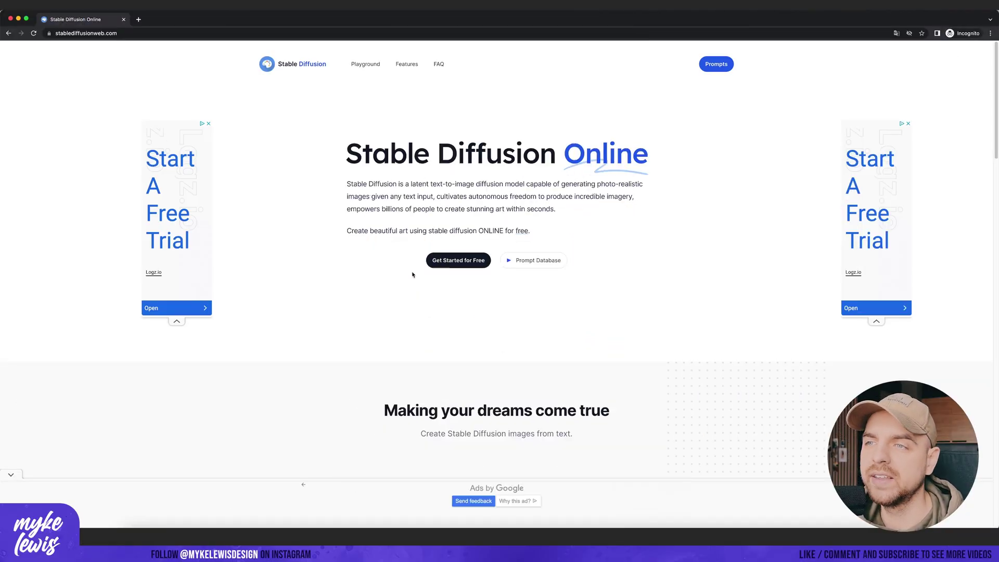
Step: Open the playground and fill the prompt with the solarpunk rainforest example
scroll(437, 268, "down", 4)
scroll(455, 263, "up", 4)
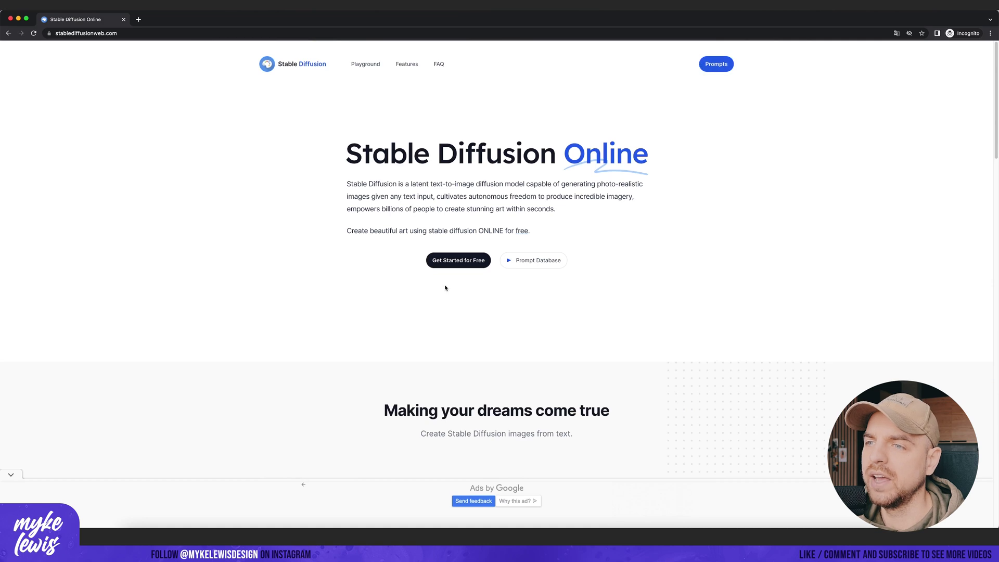
left_click(457, 260)
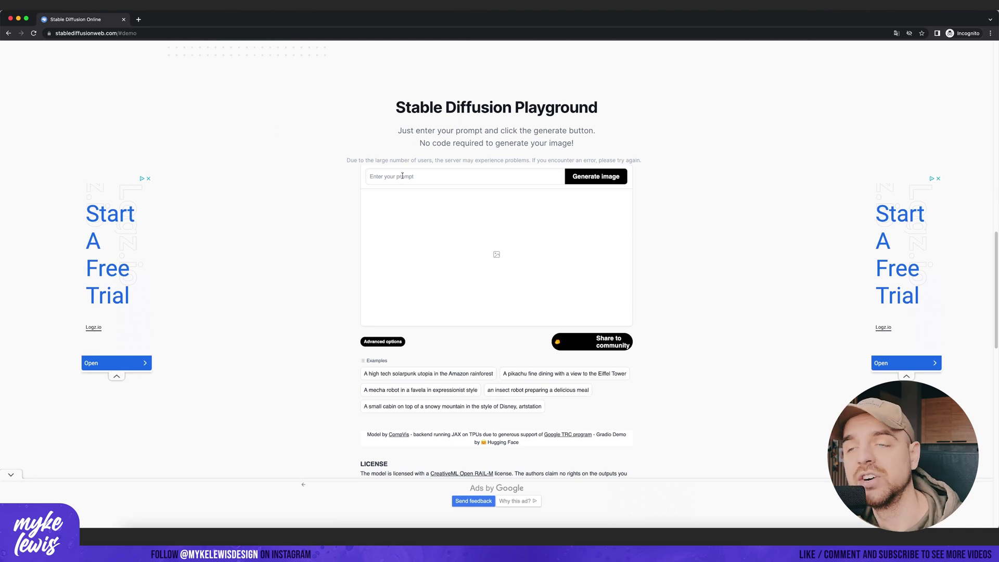
left_click(405, 373)
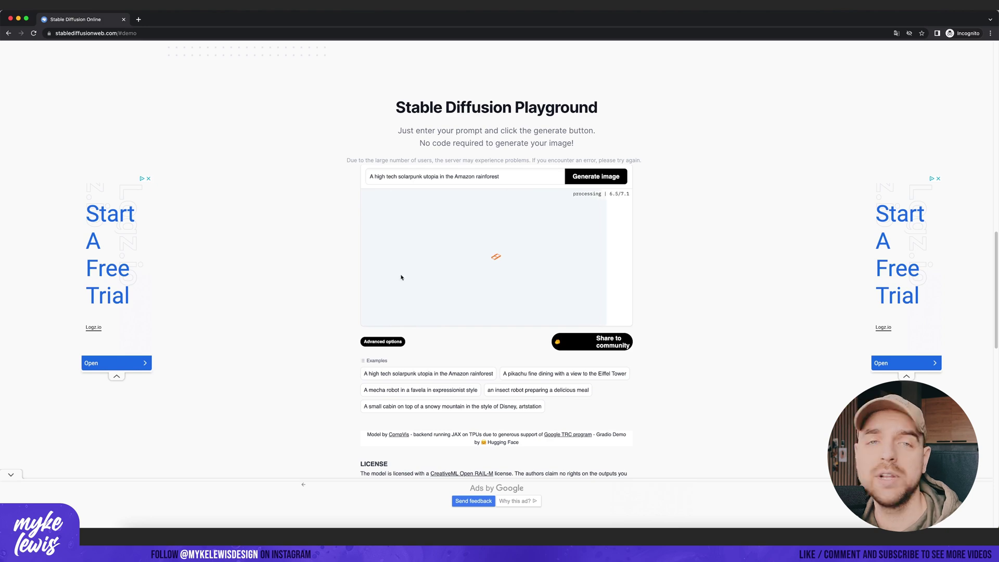
Step: Enlarge the first of the four generated images, then start typing a new prompt
scroll(502, 282, "down", 3)
scroll(495, 281, "up", 3)
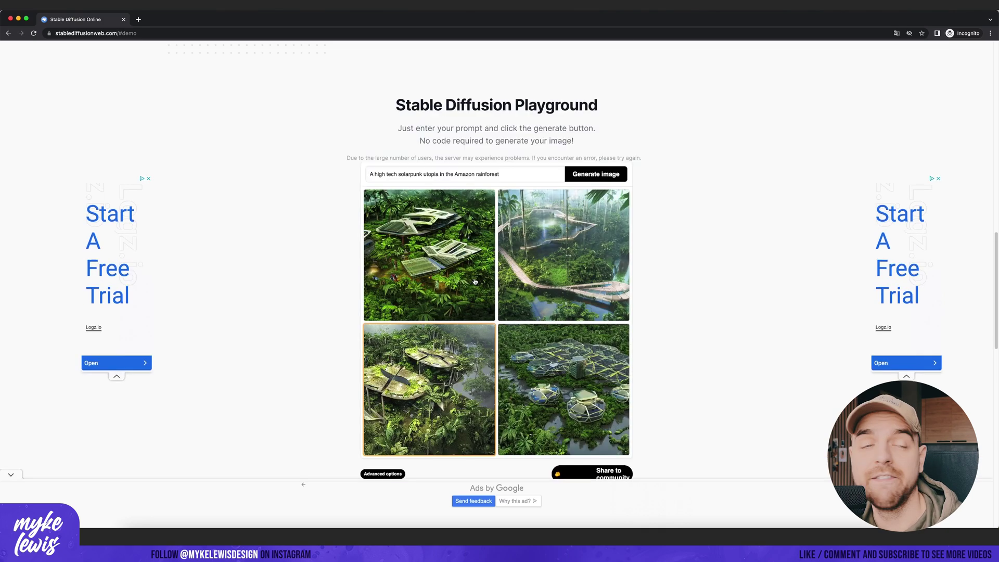
left_click(442, 247)
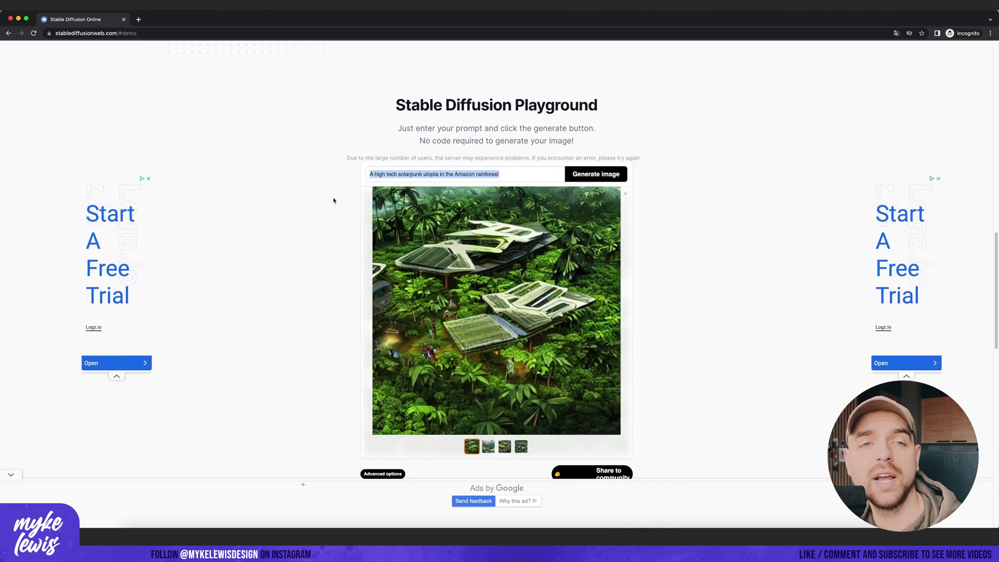
type("co")
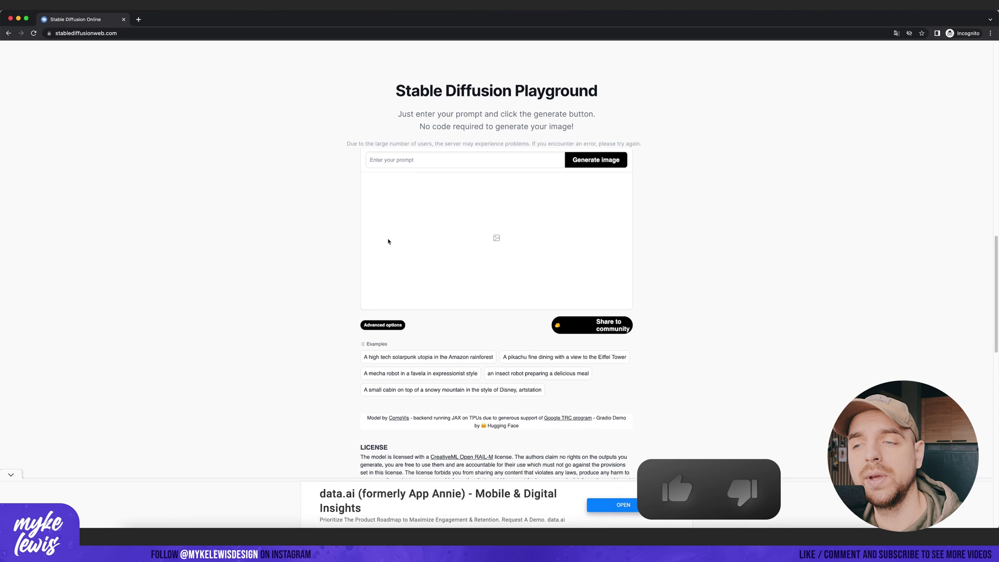
Step: Paste the long photorealistic cozy-scene prompt into the prompt box
scroll(305, 189, "up", 2)
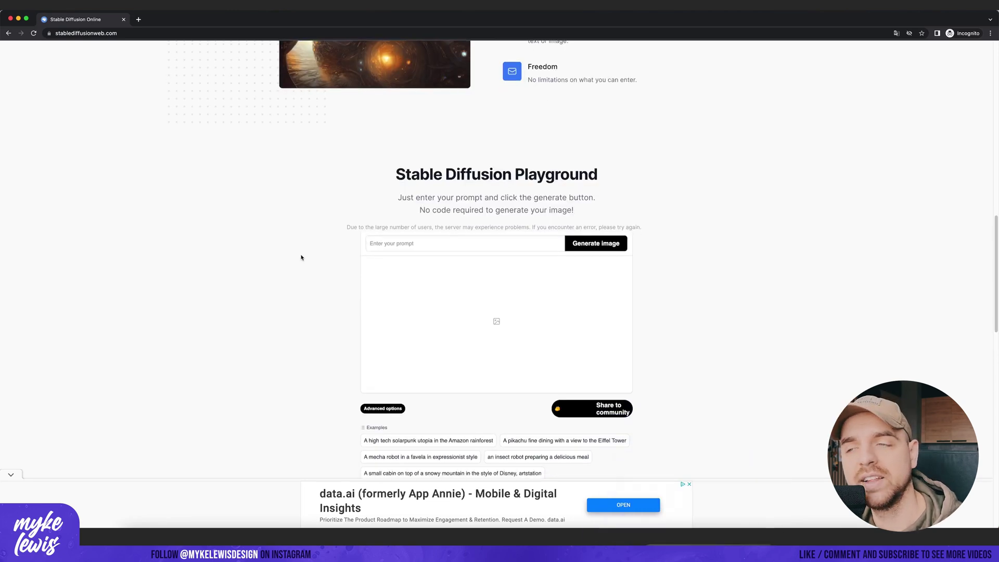
scroll(301, 257, "down", 4)
scroll(322, 281, "up", 3)
scroll(333, 300, "down", 3)
scroll(501, 390, "down", 5)
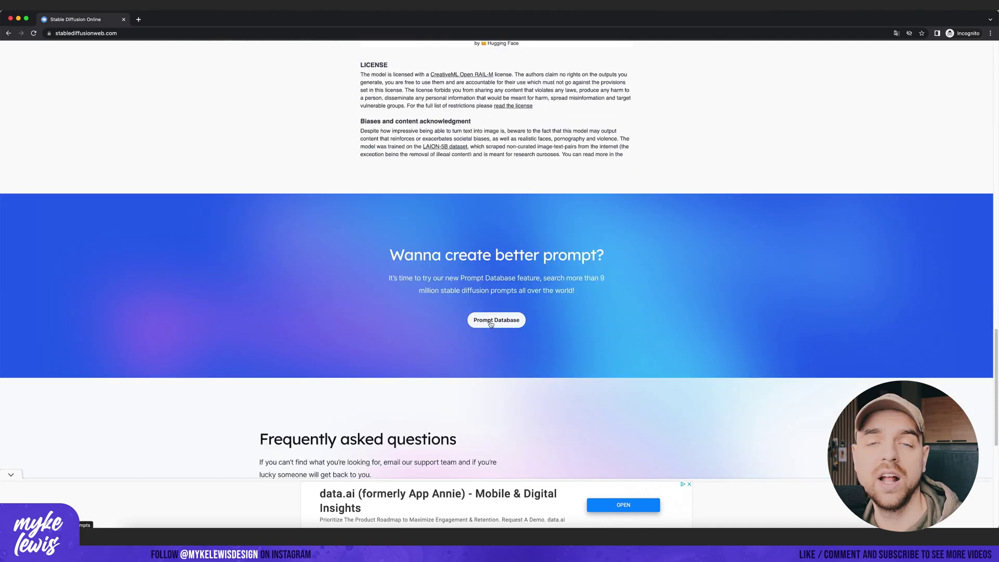
scroll(490, 324, "up", 10)
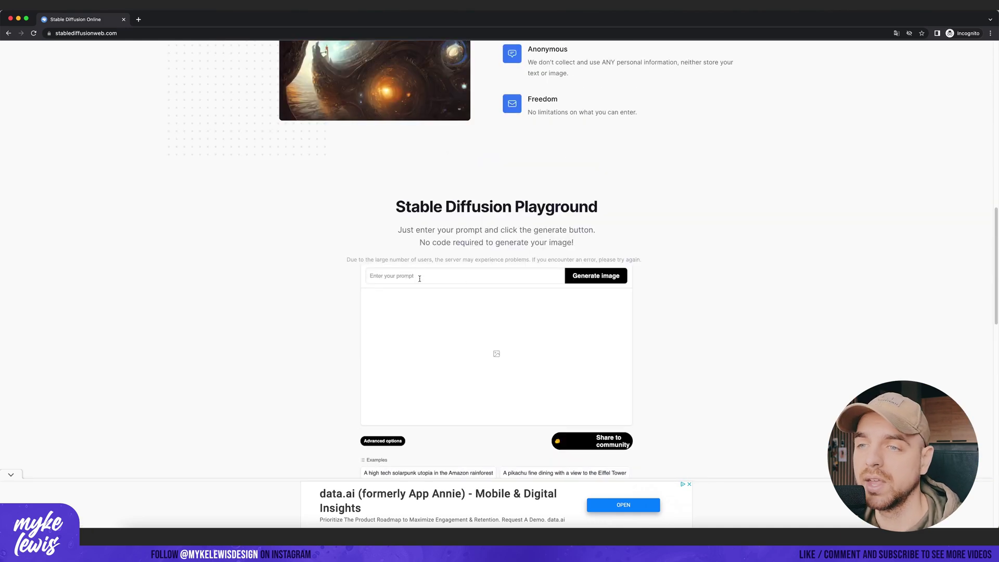
left_click(418, 276)
key("super+v")
Step: Change 'exterior' to 'interior' in the prompt and review its ending
left_click_drag(414, 276, 297, 275)
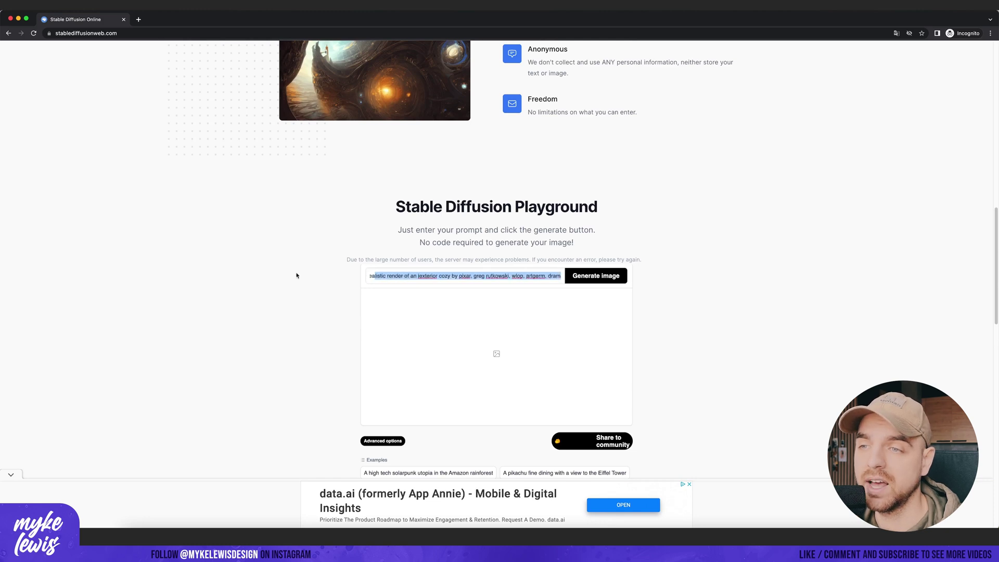
left_click(412, 277)
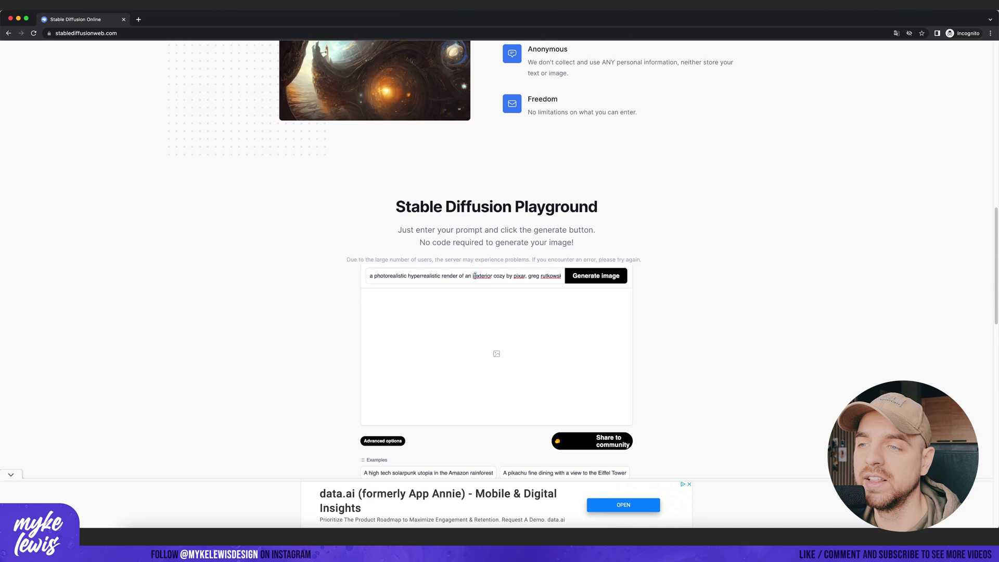
key("BackSpace")
key("BackSpace")
key("BackSpace")
key("BackSpace")
key("BackSpace")
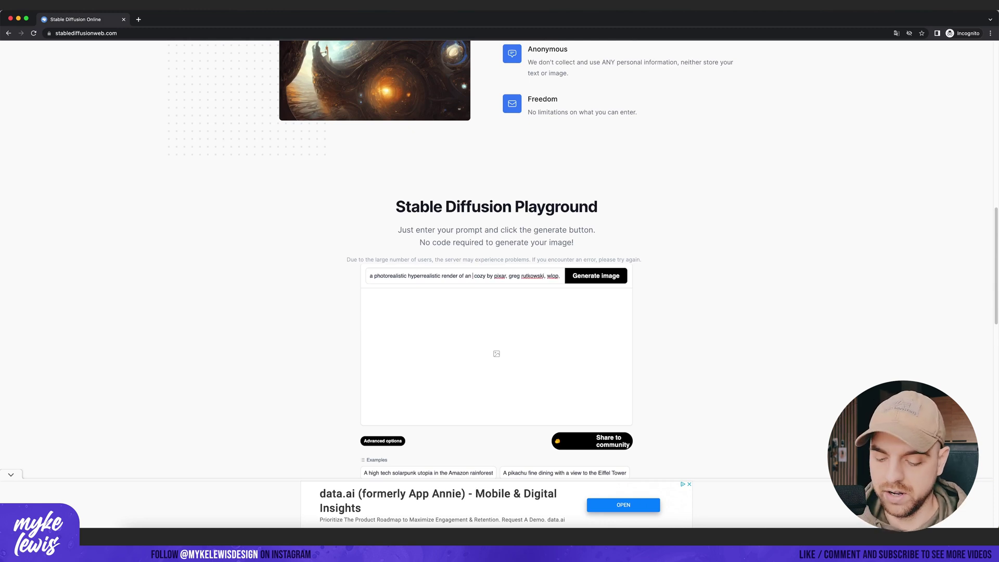
type("interior")
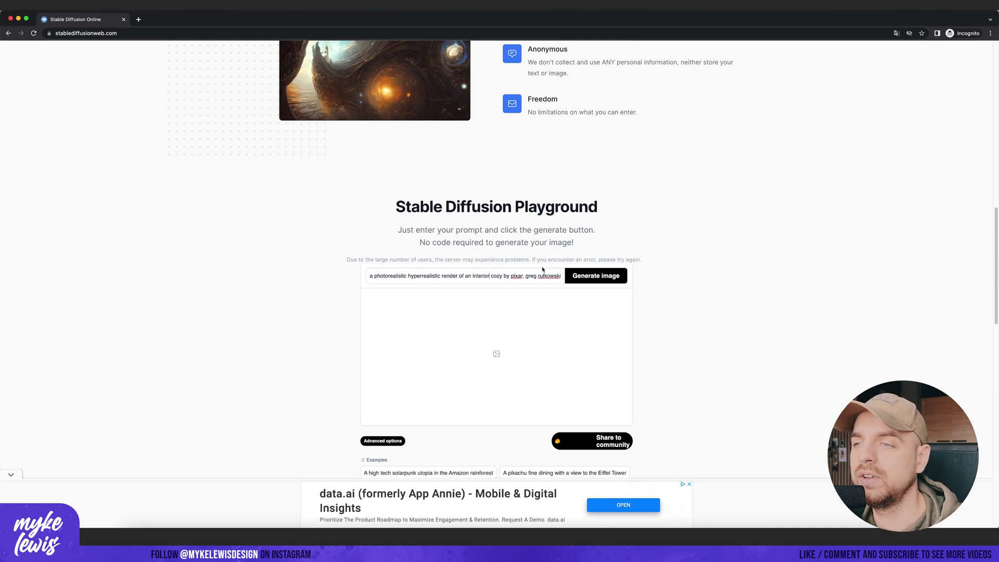
left_click_drag(544, 275, 570, 276)
left_click(424, 280)
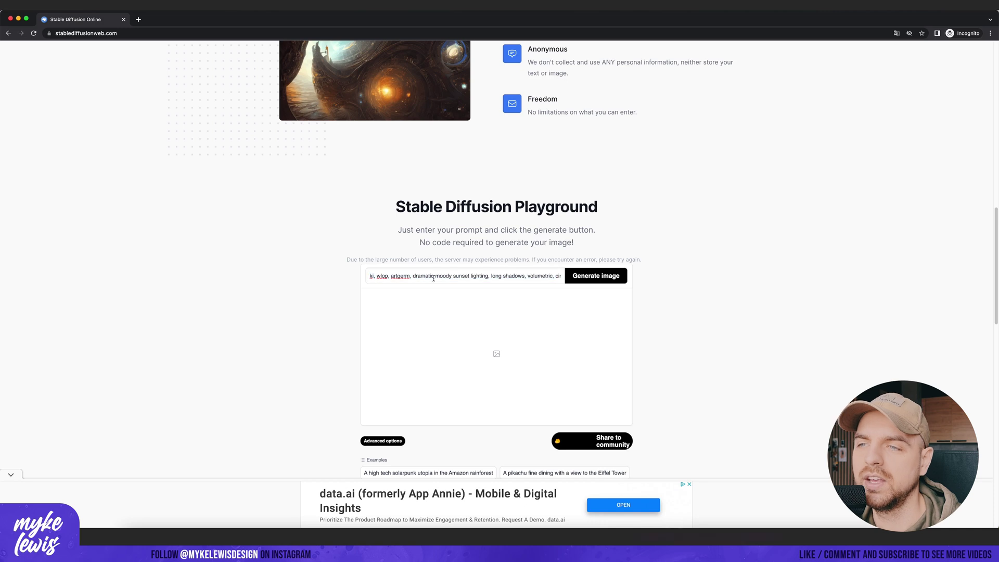
scroll(433, 278, "right", 3)
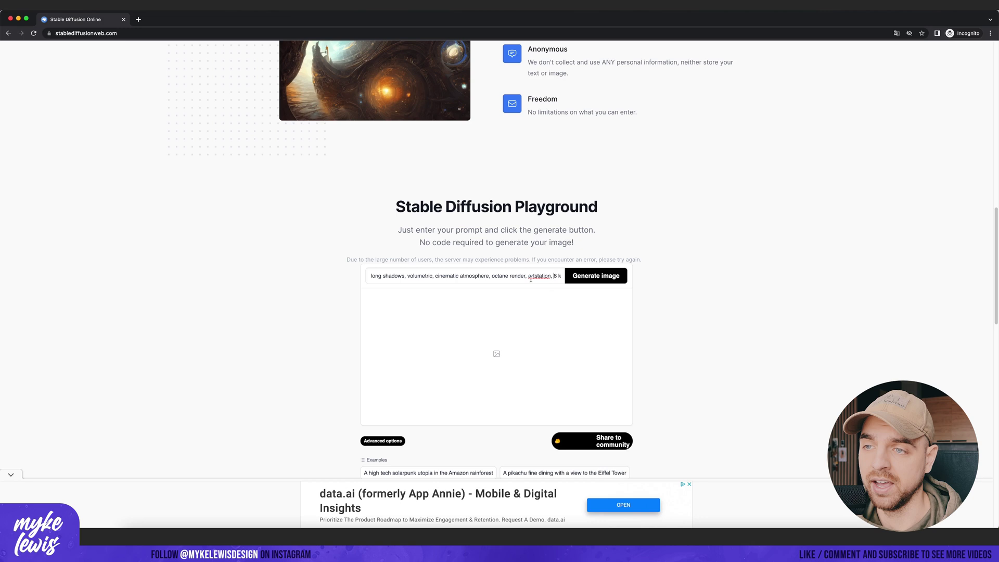
Step: Generate four cozy interior images from the prompt, then start another generation
left_click(597, 279)
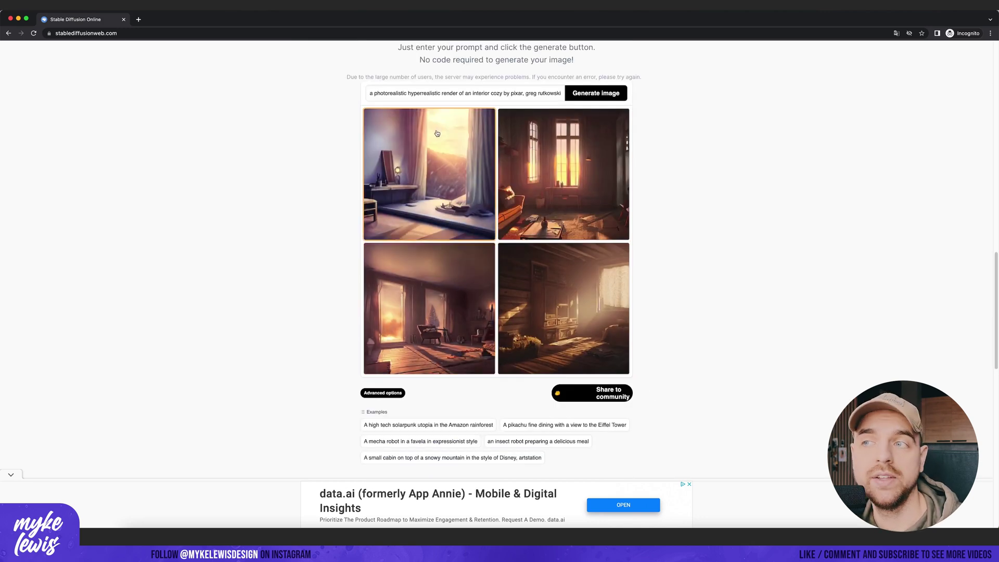
scroll(395, 173, "up", 2)
scroll(686, 290, "down", 2)
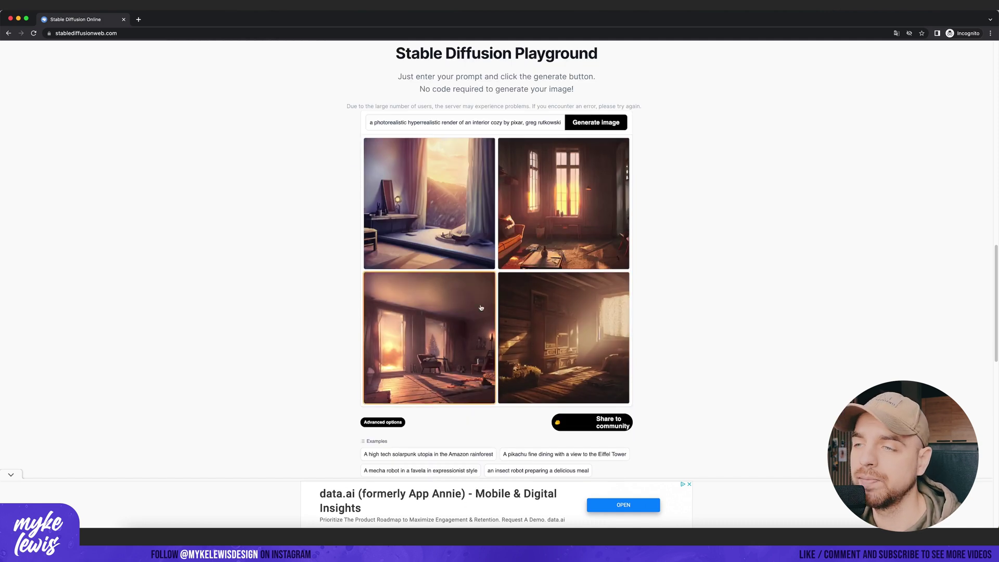
left_click(603, 125)
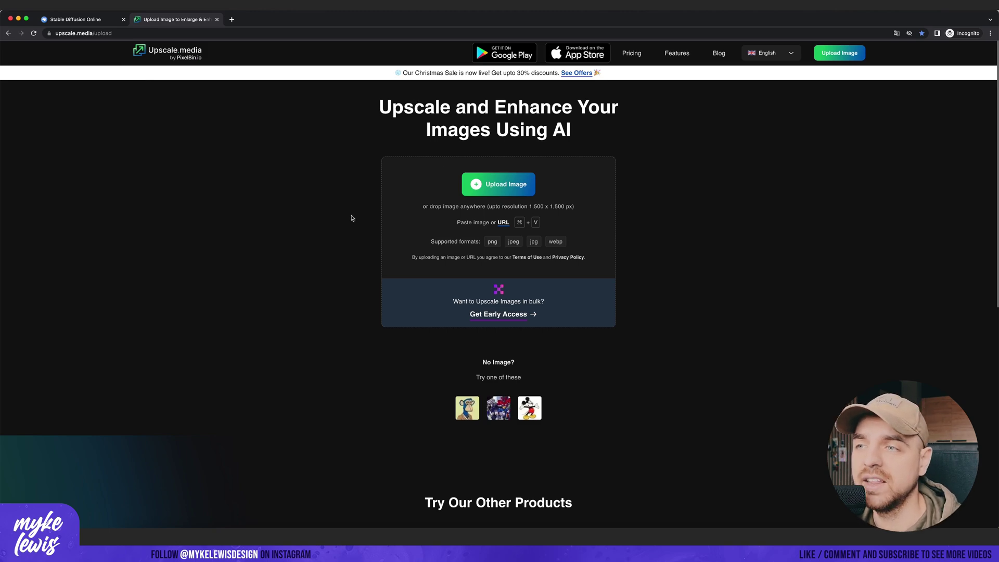
Step: Check the Stable Diffusion results again, then go back to Upscale.media
left_click(95, 19)
scroll(585, 348, "down", 15)
scroll(549, 360, "up", 7)
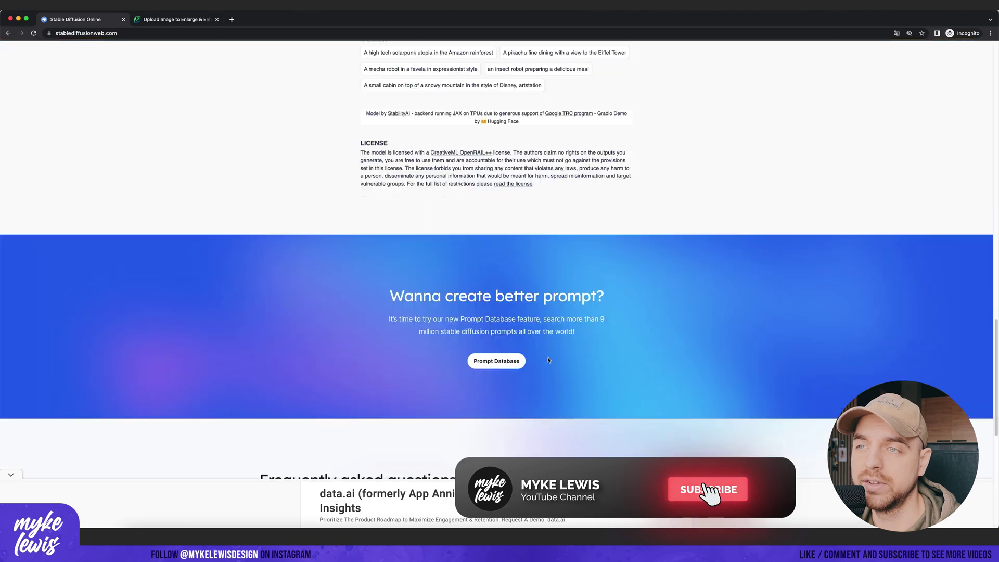
scroll(549, 360, "up", 1)
left_click(180, 21)
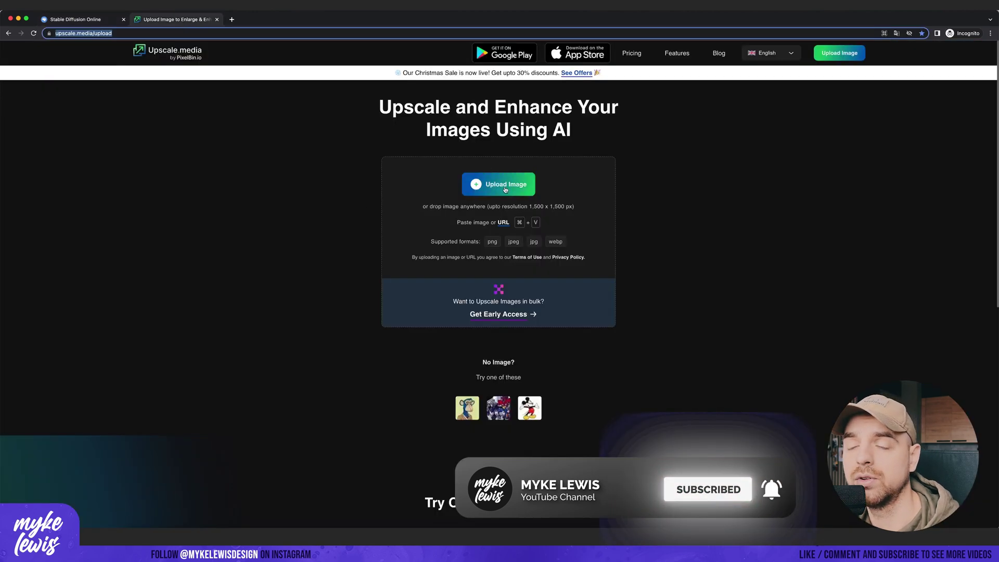
Step: Upload the Christmas fireplace image and upscale it to 4x (3072 x 3072)
left_click(500, 188)
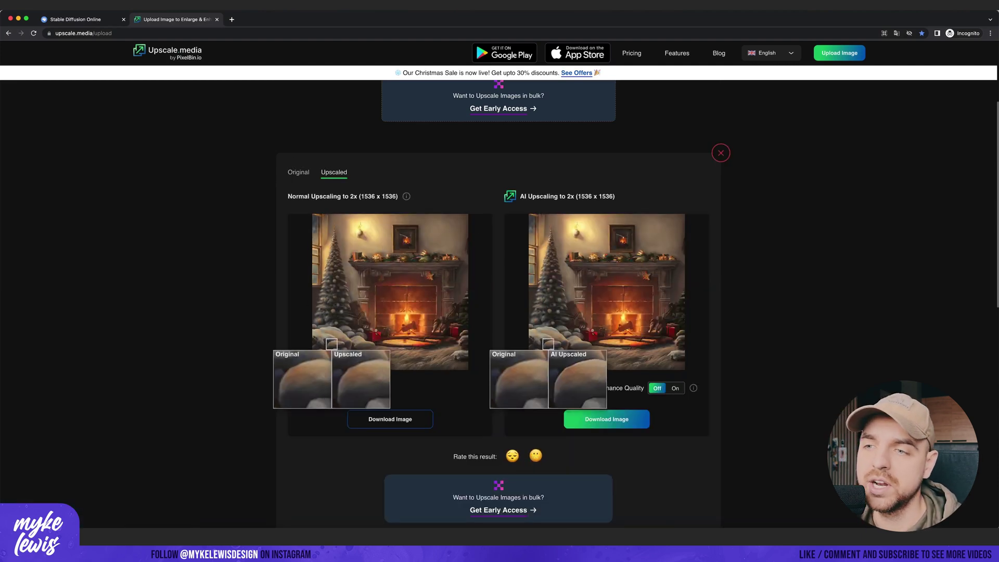
scroll(443, 411, "down", 1)
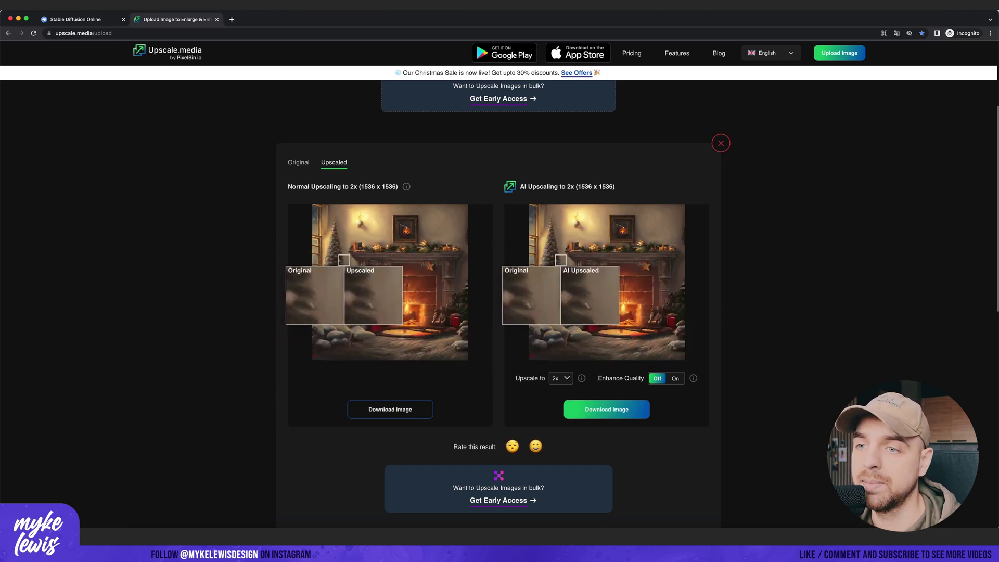
left_click(560, 379)
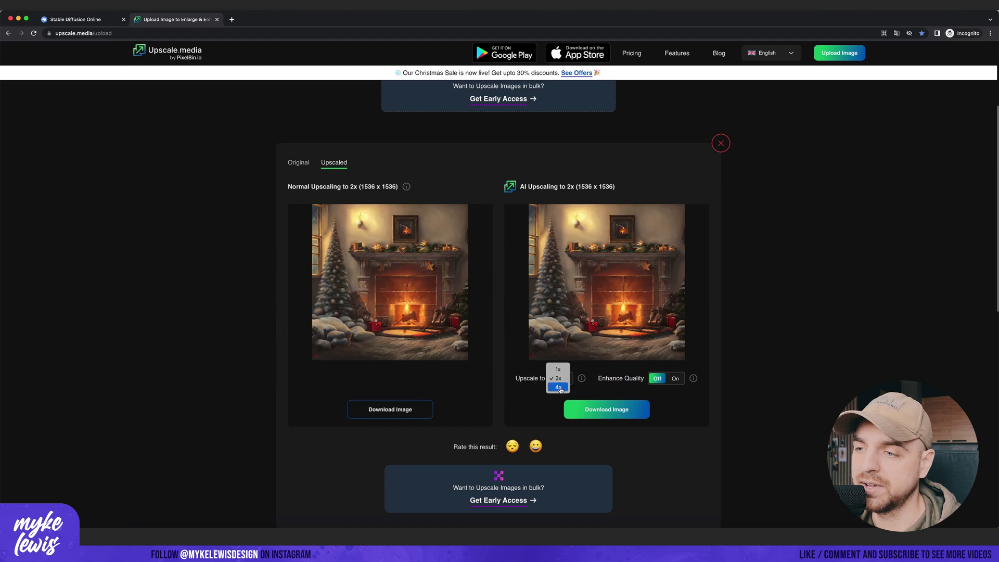
left_click(559, 388)
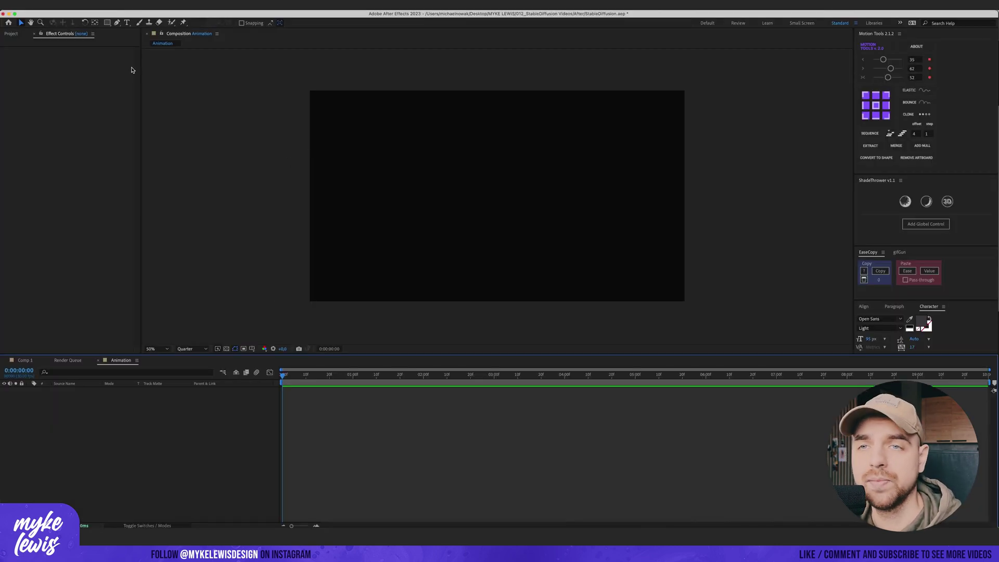
Step: Review the Composition Settings and cancel without changes
left_click(112, 4)
left_click(115, 27)
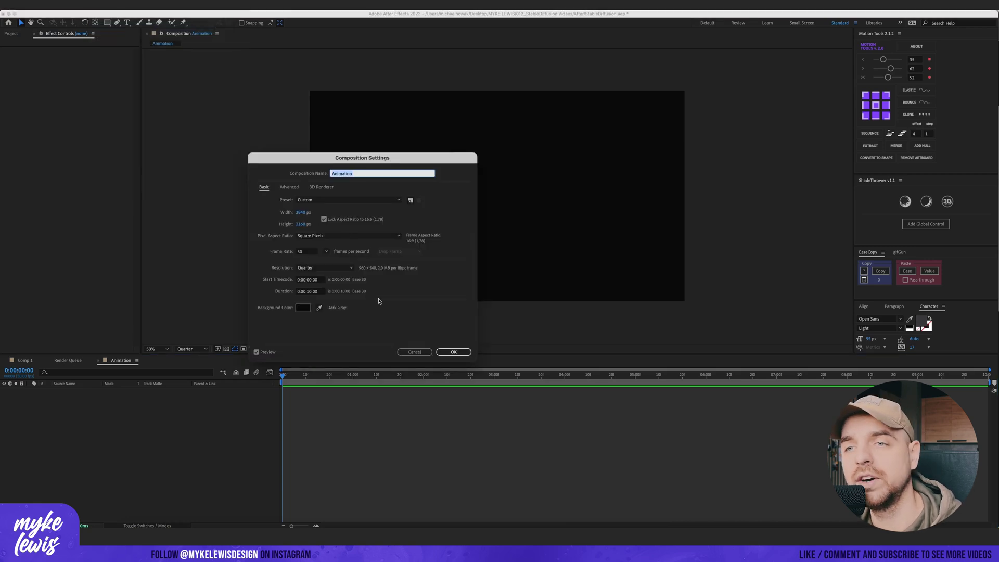
left_click(406, 352)
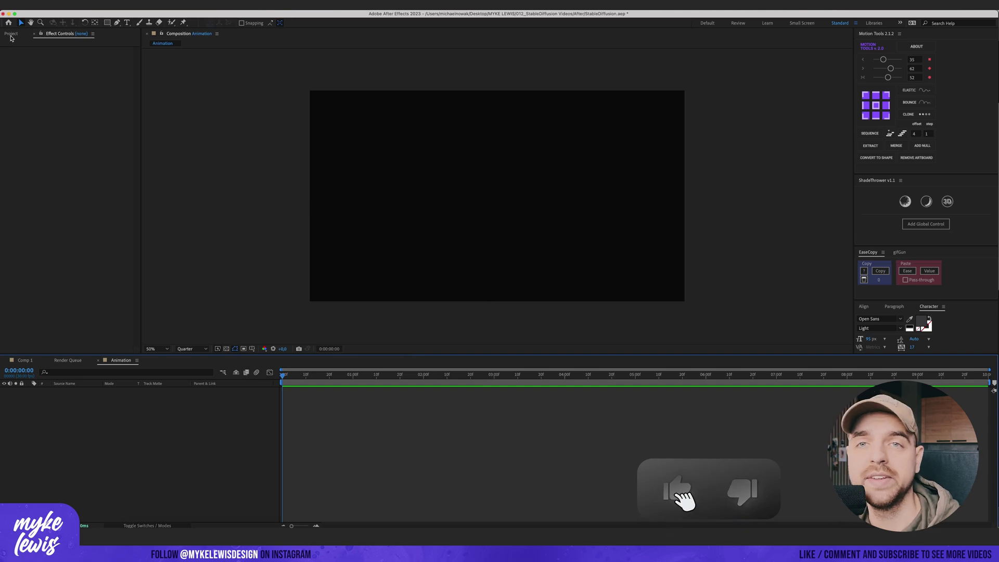
Step: Add the upscaled fireplace jpeg to the comp at Position Y 1167 and Scale 126%
left_click(11, 34)
left_click_drag(52, 119, 539, 256)
key("p")
left_click_drag(126, 397, 32, 408)
key("s")
left_click_drag(117, 396, 130, 397)
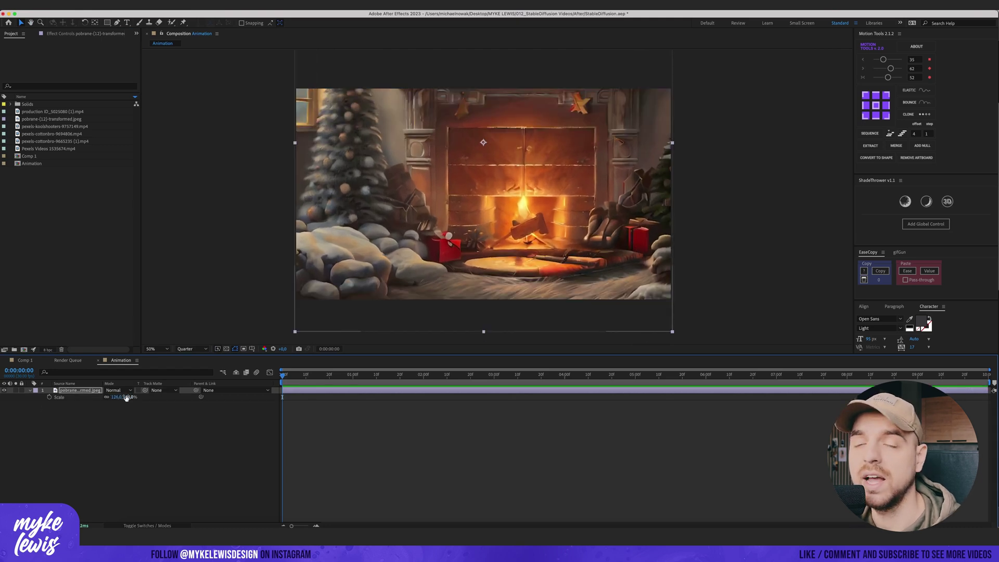
left_click(143, 435)
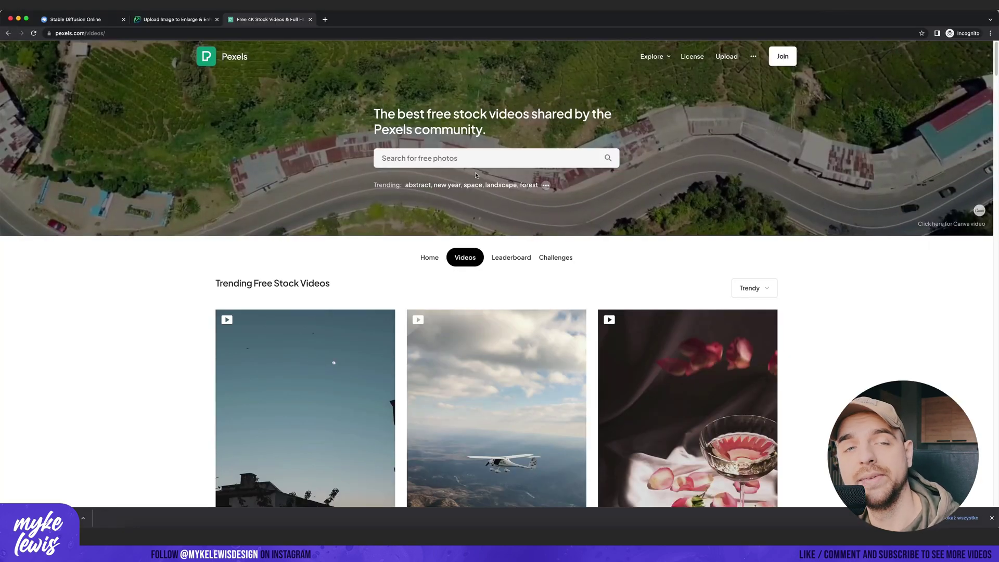
Step: Search Pexels for 'fire' videos, preview the Burning Firewood clip, then close it
left_click(419, 158)
type("f")
type("ire")
key("Return")
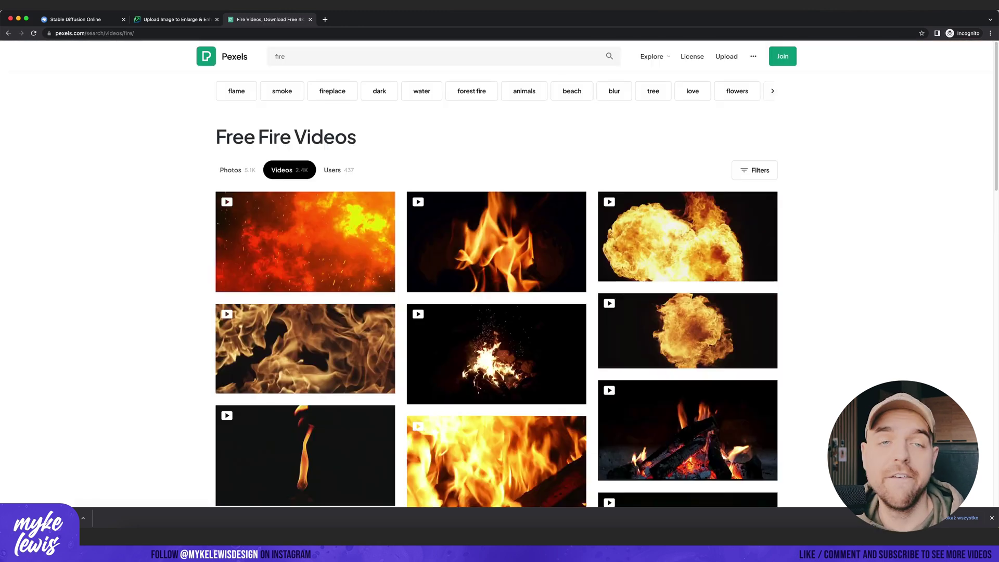
left_click(491, 249)
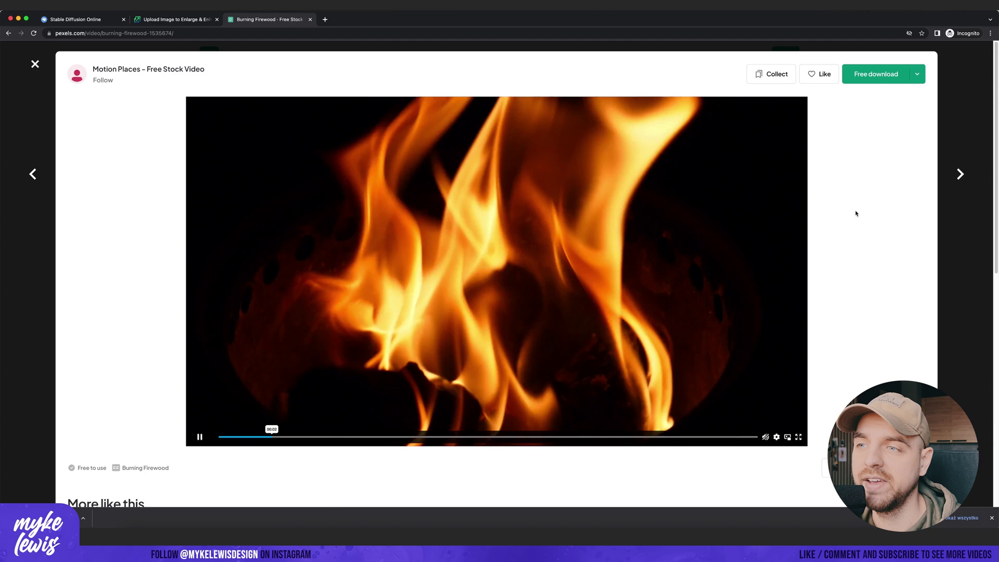
left_click(953, 129)
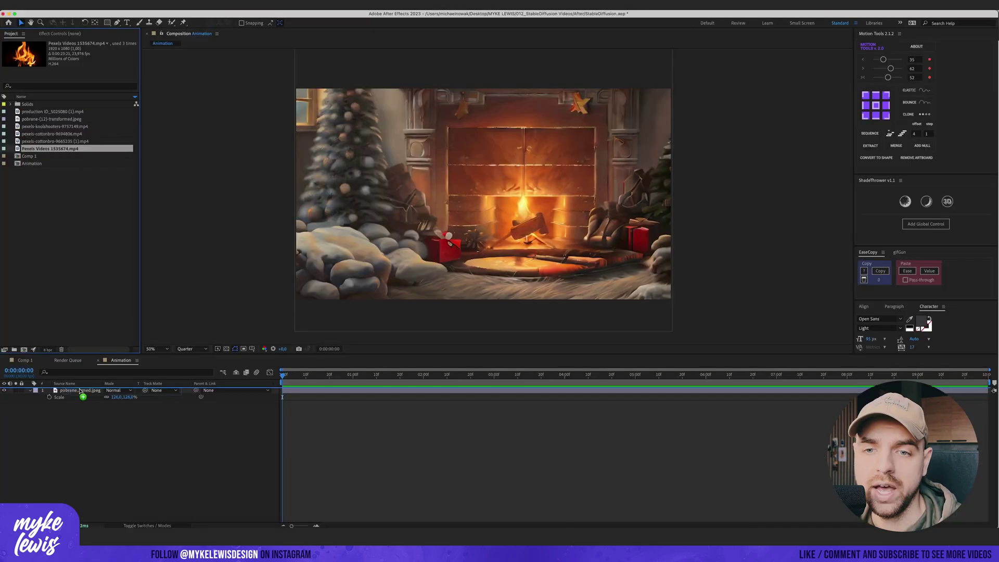
Step: Add the fire clip above the image in Screen mode, scaled to about 31% on the logs
left_click_drag(49, 148, 94, 390)
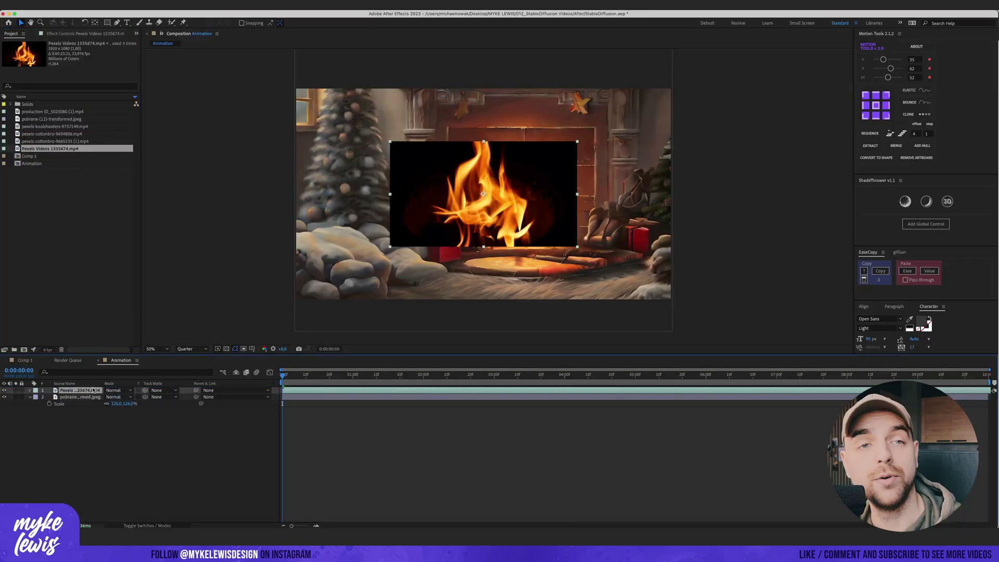
left_click(115, 391)
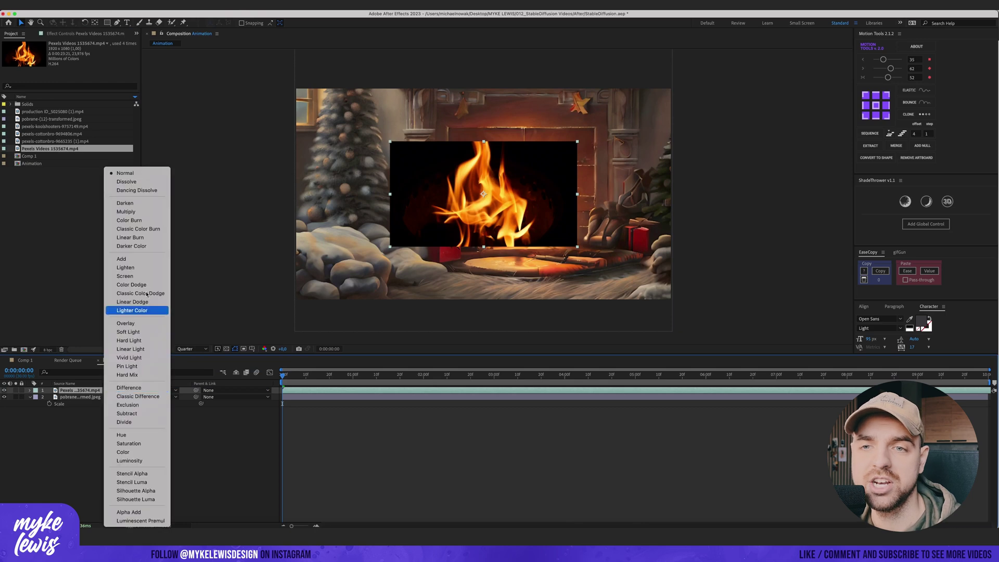
left_click(135, 277)
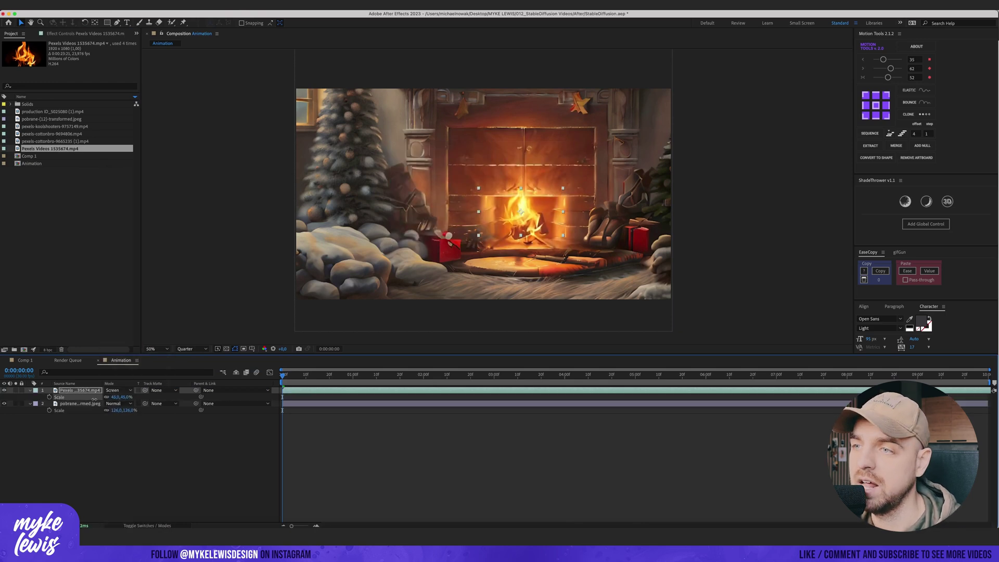
left_click_drag(94, 399, 87, 399)
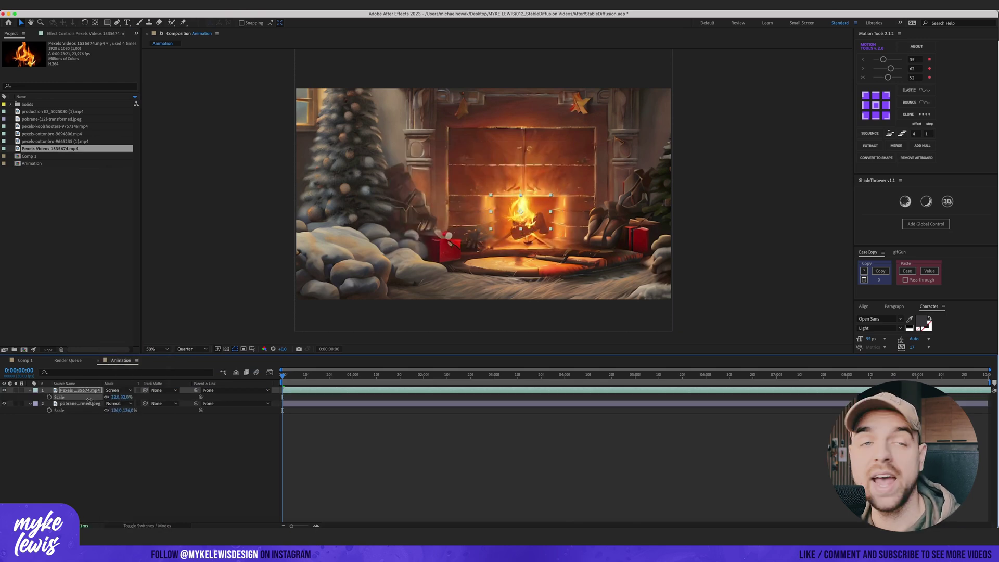
left_click_drag(536, 225, 499, 221)
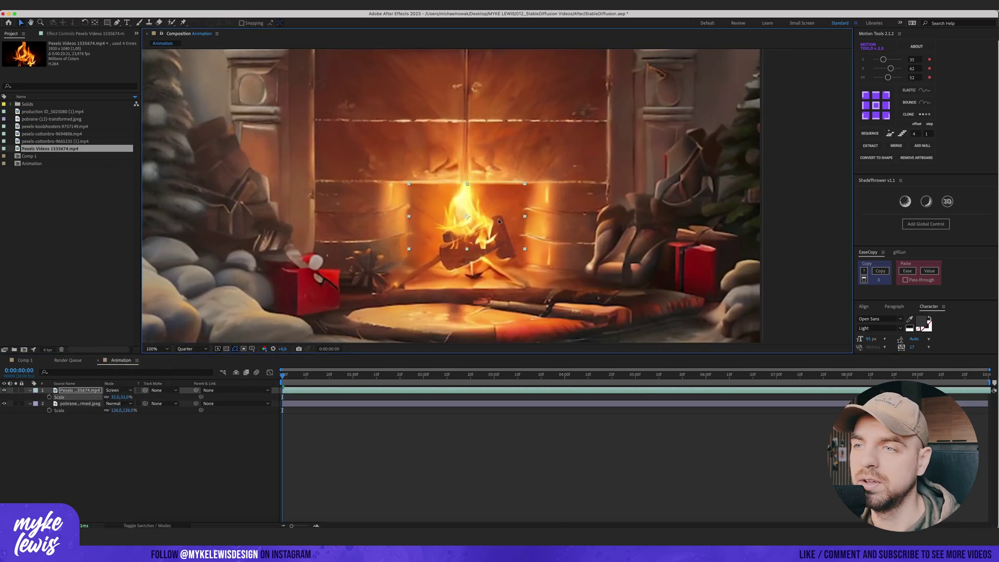
scroll(499, 221, "up", 1)
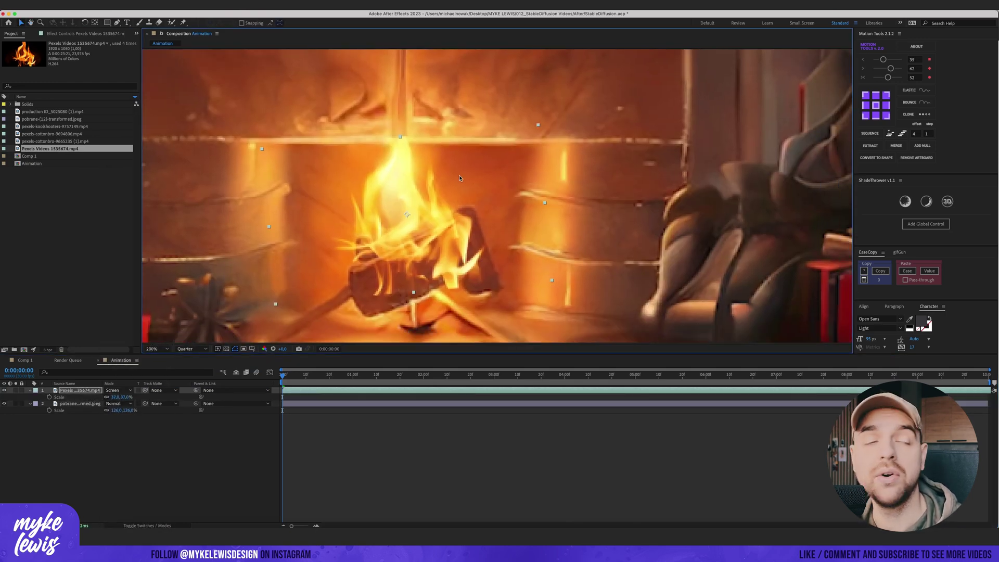
left_click_drag(445, 240, 454, 188)
scroll(454, 187, "down", 1)
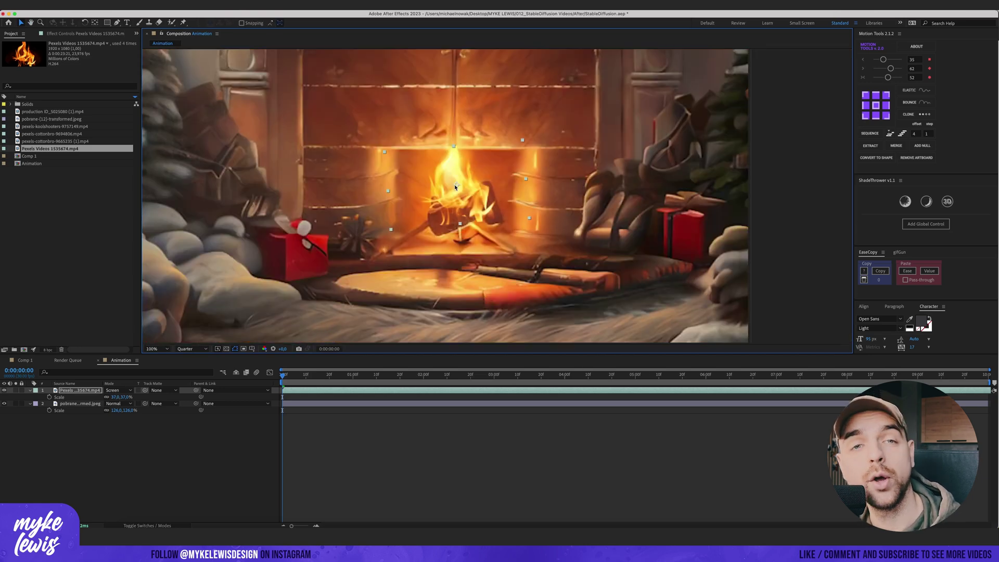
scroll(462, 188, "up", 2)
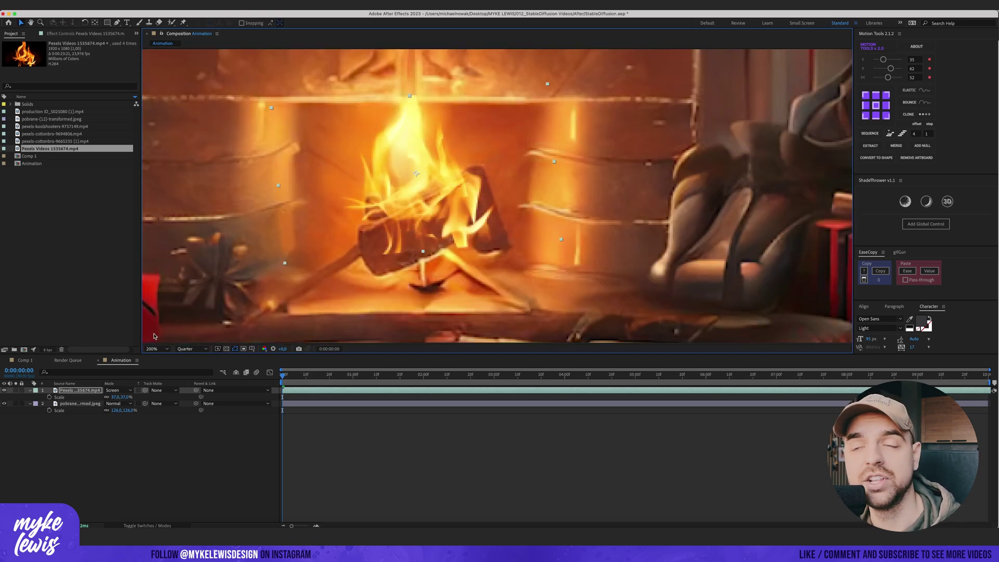
Step: Draw an Ellipse mask around the flames on the fire layer
left_click(107, 23)
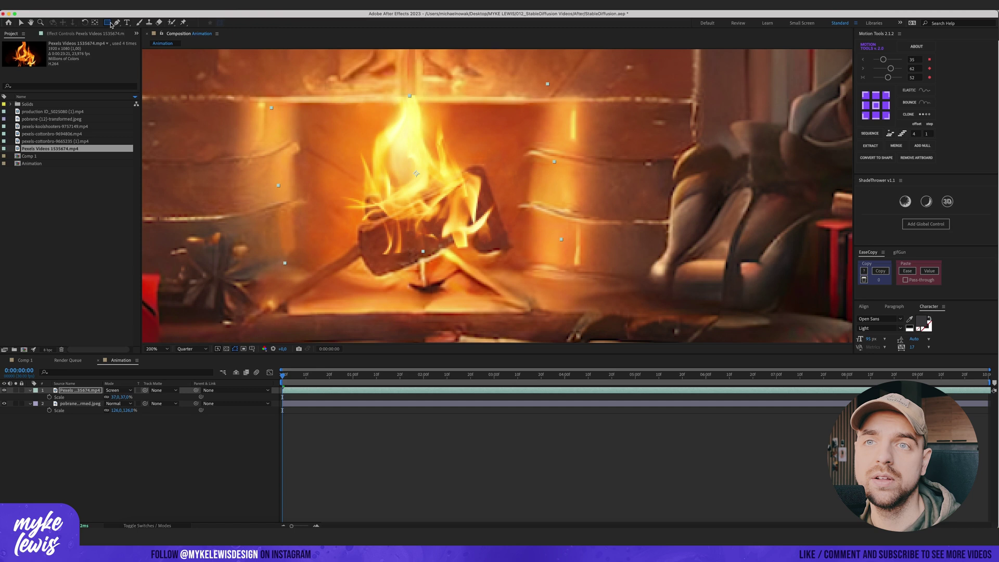
left_click(109, 23)
left_click(125, 41)
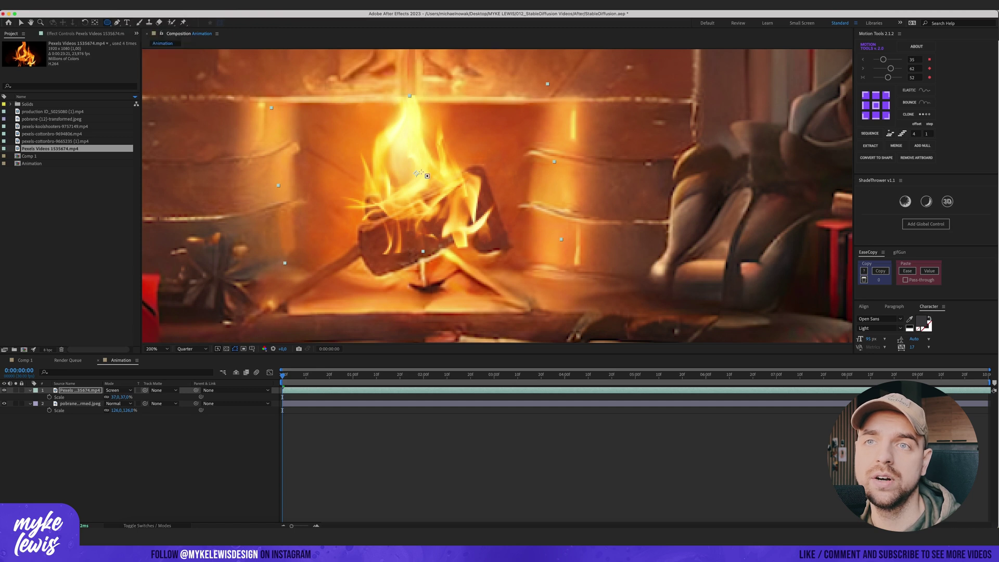
left_click_drag(370, 103, 498, 257)
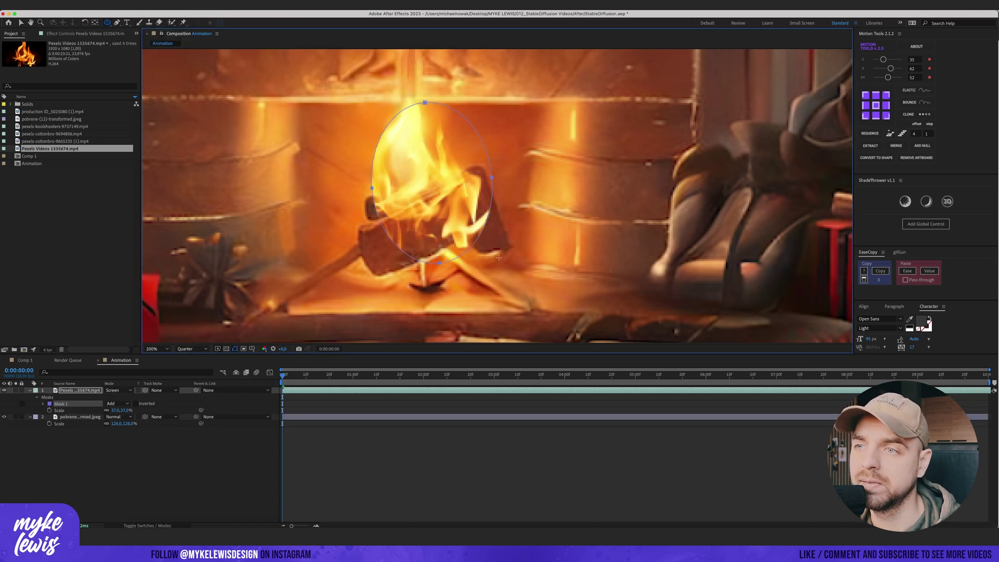
key("v")
left_click(43, 403)
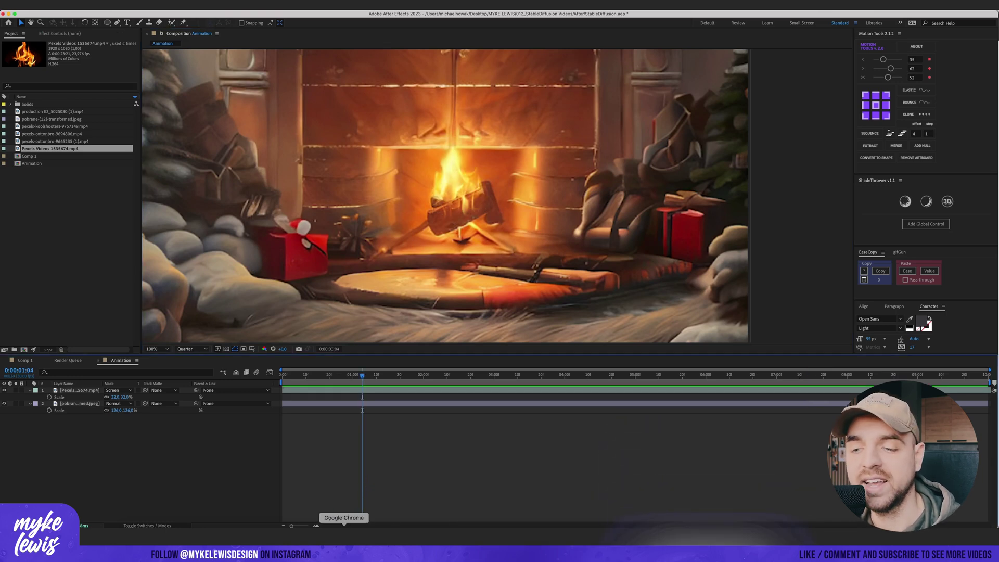
Step: Bring in the sparks clip, preview it at 100%, and set its blending mode to Screen
left_click(344, 538)
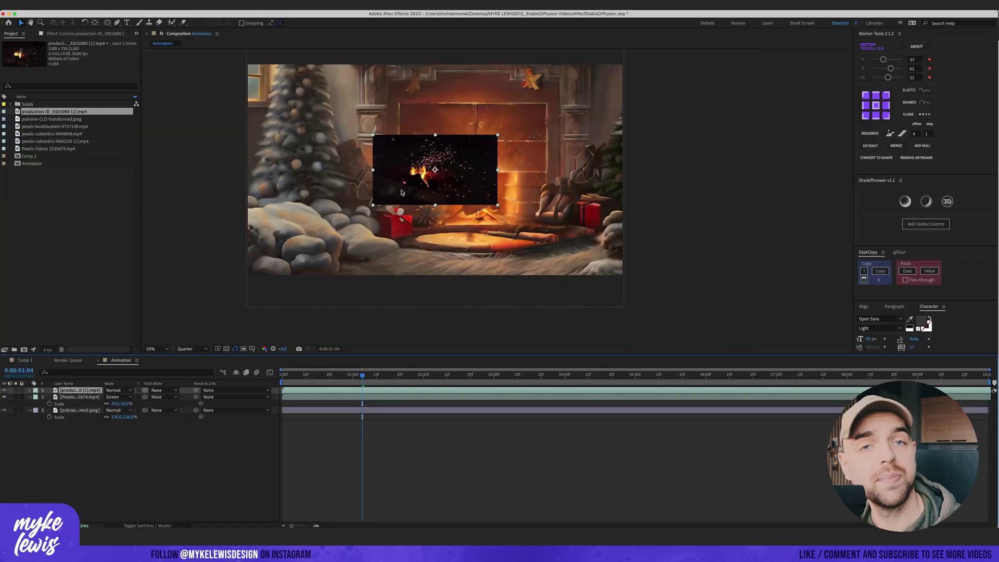
key("slash")
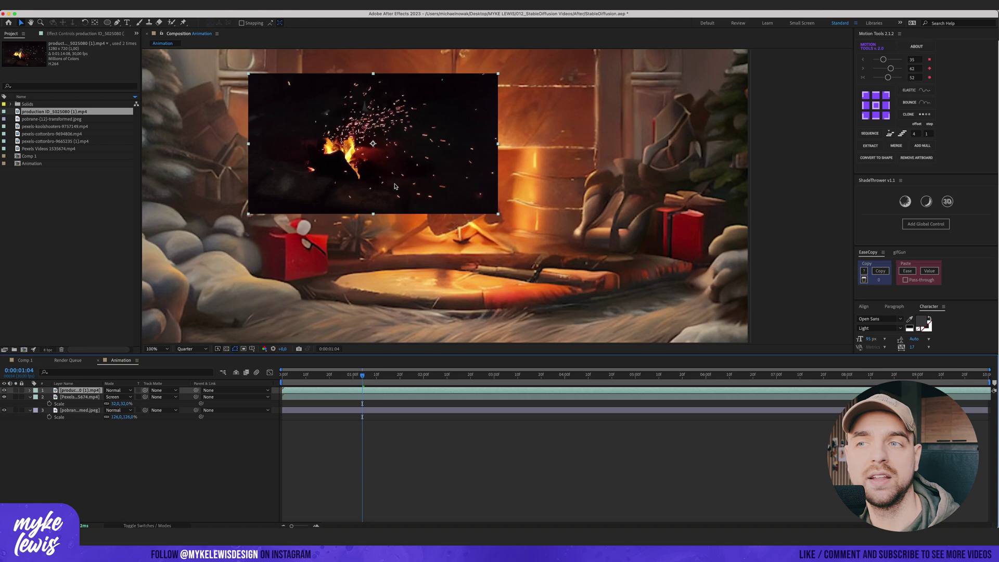
key("space")
left_click(127, 392)
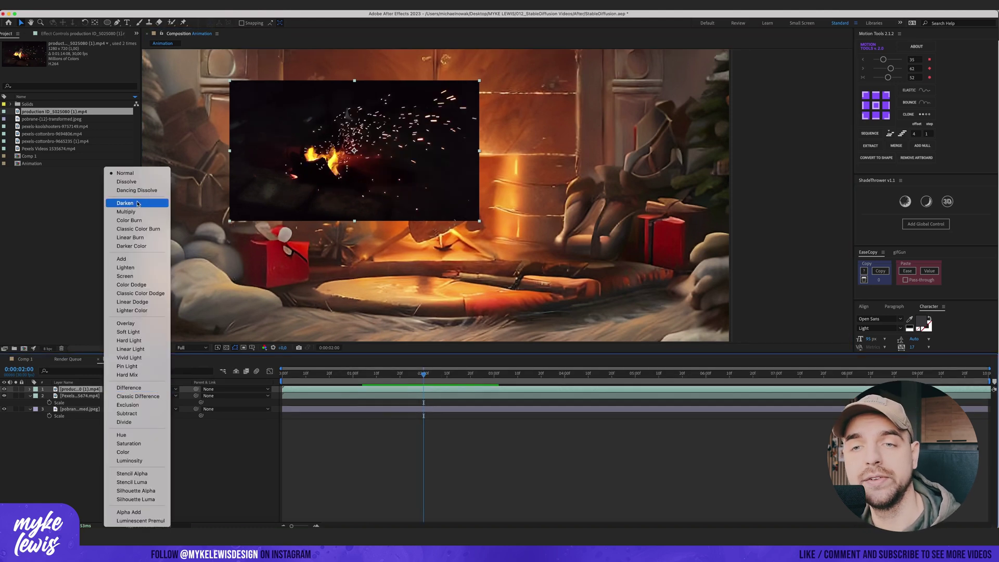
left_click(121, 276)
scroll(378, 132, "up", 1)
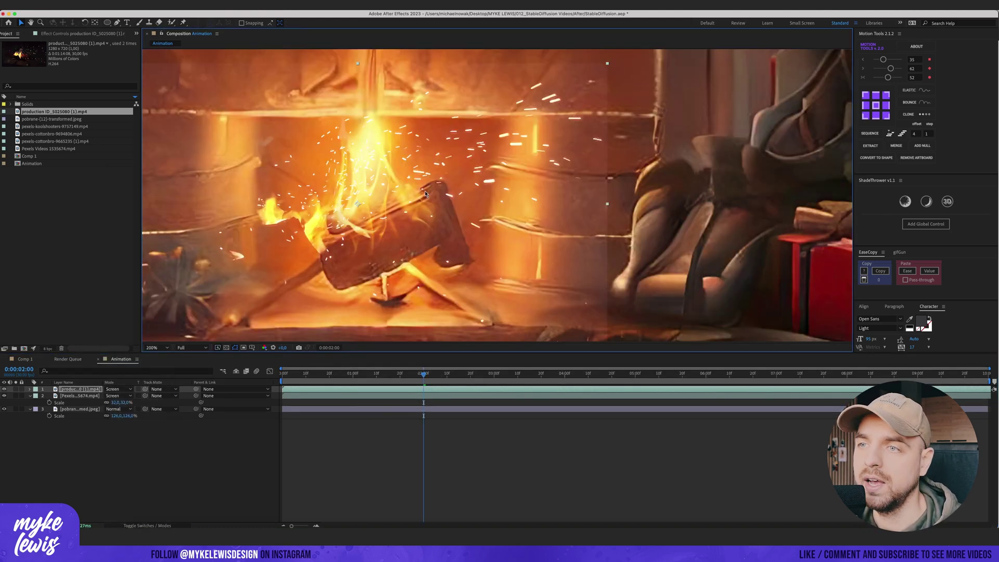
scroll(450, 198, "up", 1)
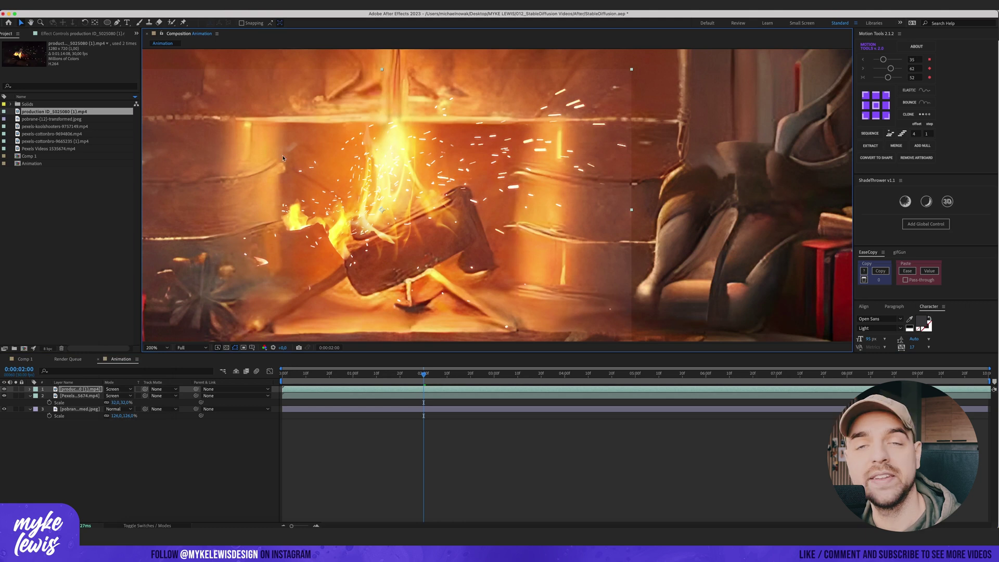
left_click(81, 34)
Step: Apply Fast Box Blur with a small radius to the sparks layer
key("ctrl+space")
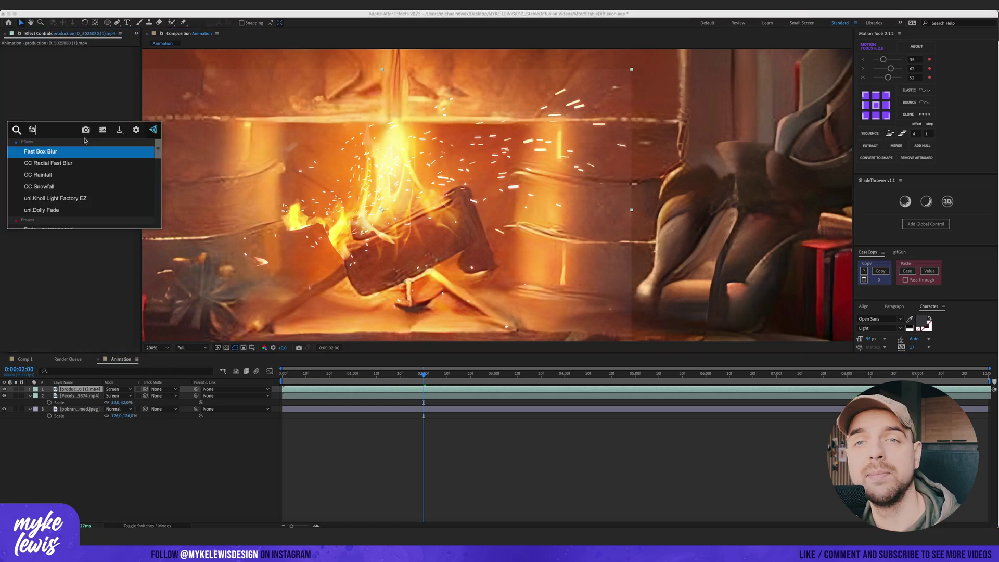
key("Return")
left_click(82, 55)
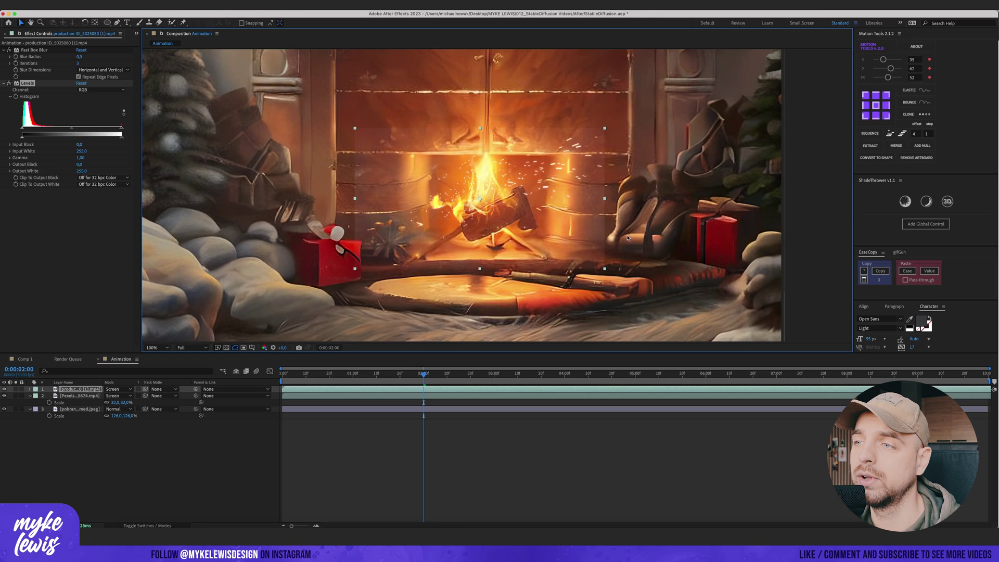
Step: Raise the Levels Input Black to 23 and check the sparks at 200% zoom
key("period")
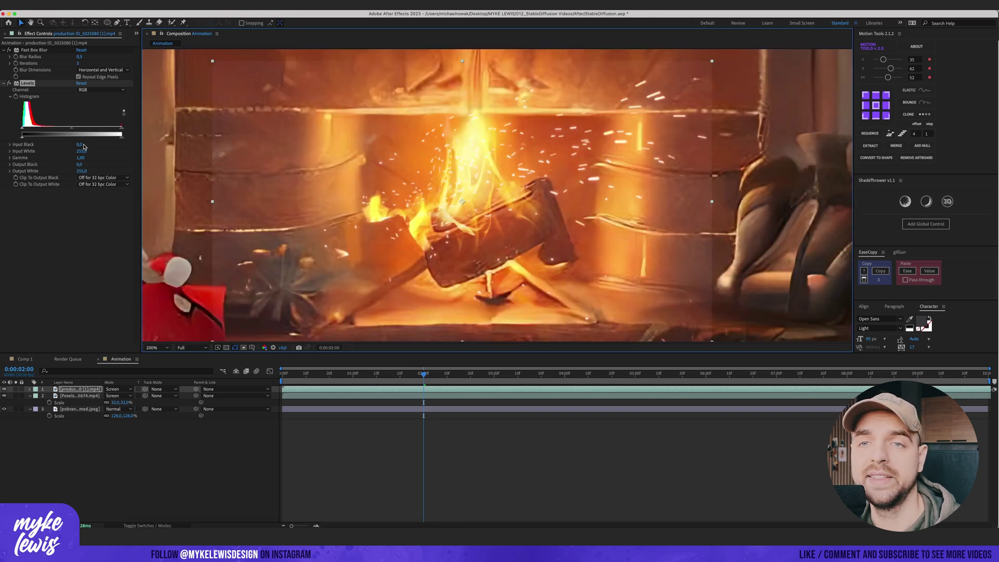
left_click_drag(21, 130, 32, 130)
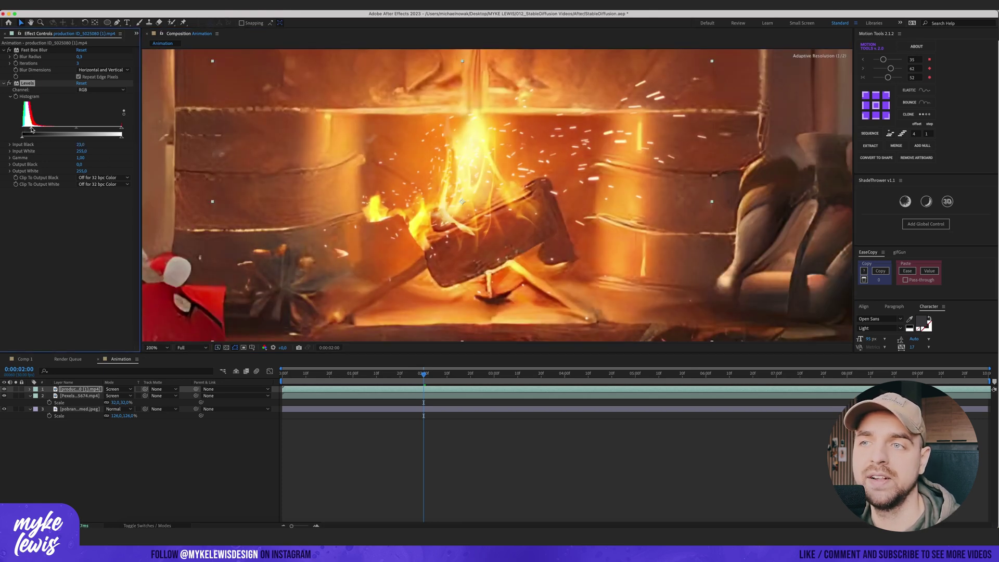
key("comma")
key("comma")
key("period")
key("period")
left_click_drag(534, 189, 513, 183)
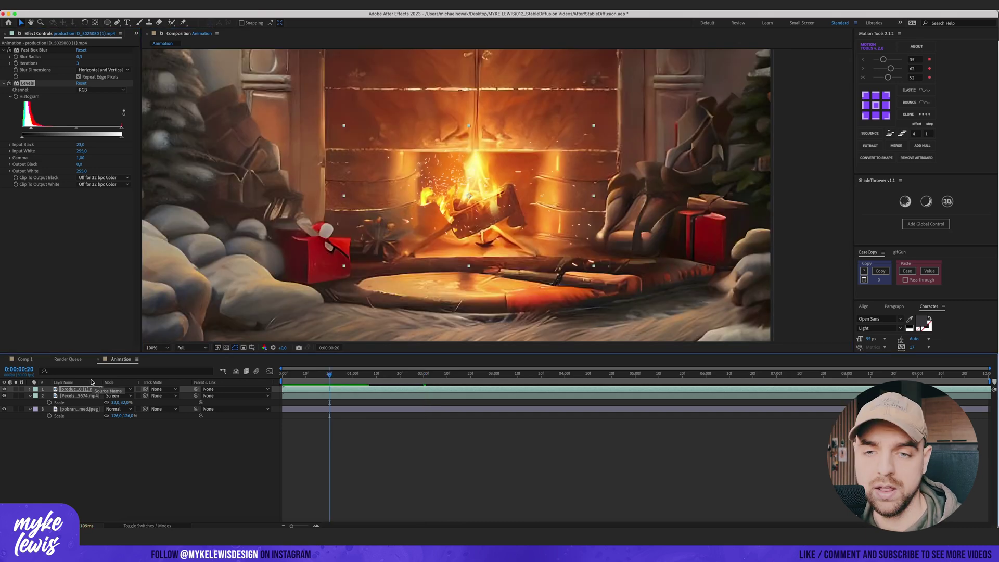
Step: Lower the sparks layer's opacity to 71%
left_click(83, 390)
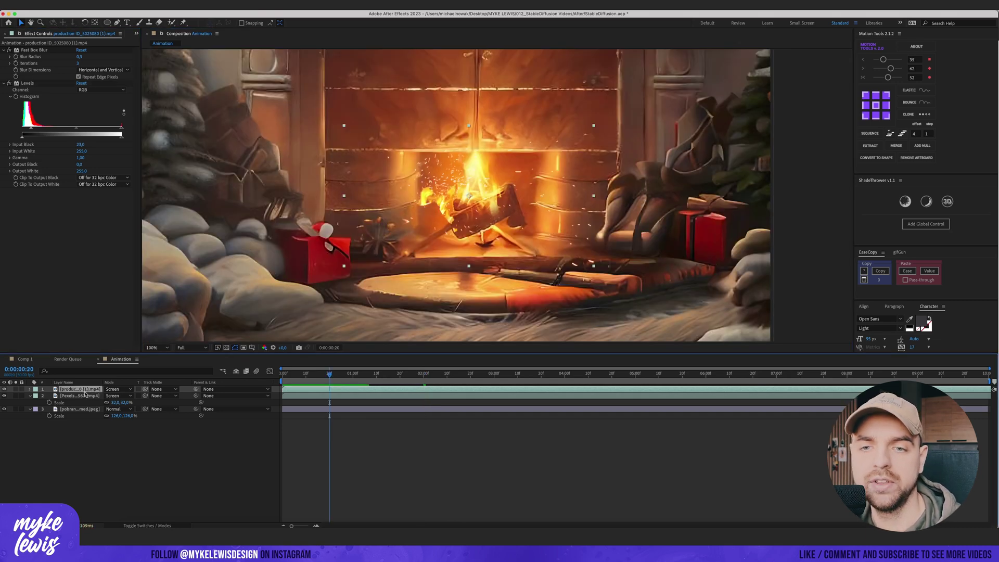
key("s")
key("shift+r")
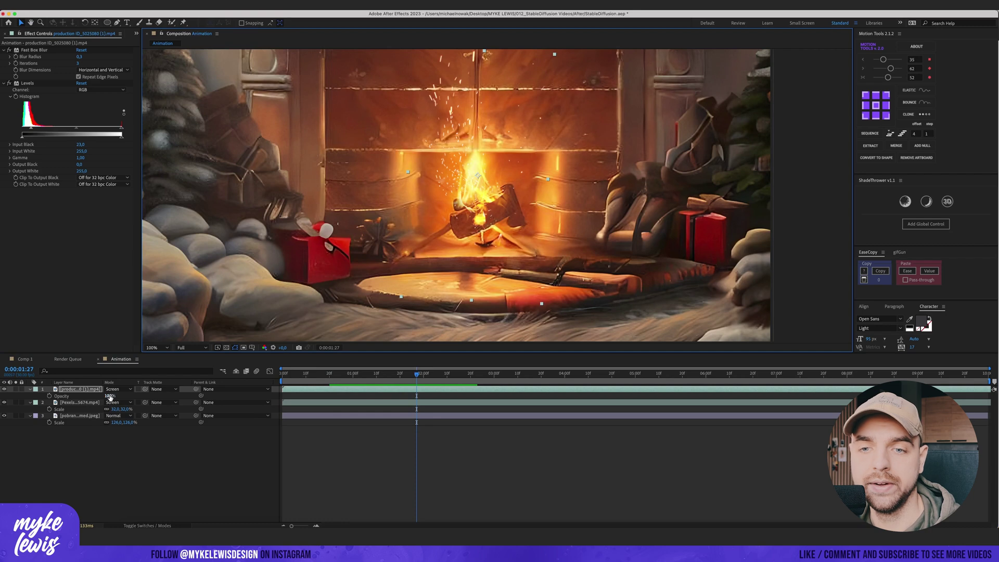
left_click_drag(110, 396, 91, 395)
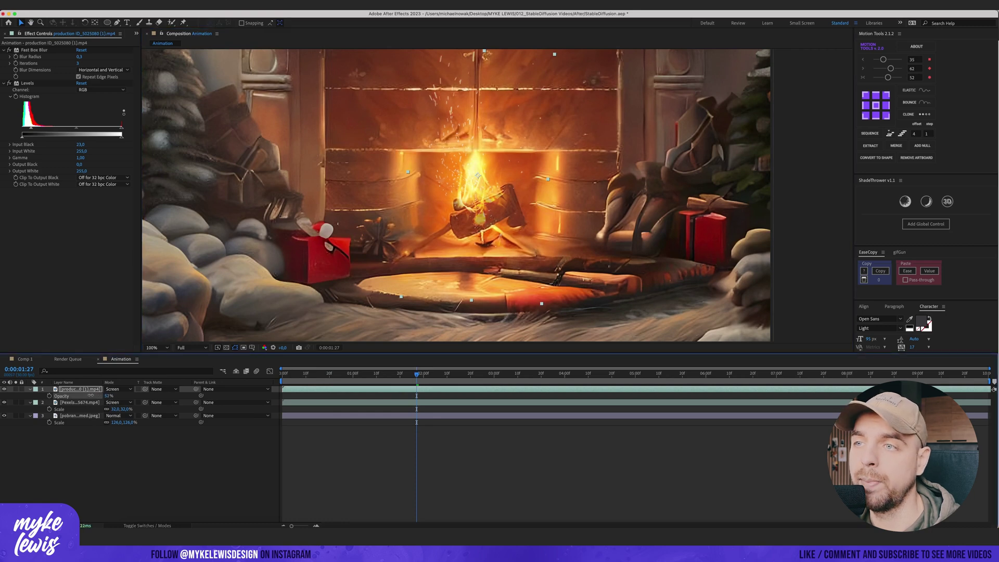
Step: Mask the sparks with an ellipse around the fire, feathered 150 pixels, and preview
left_click(115, 23)
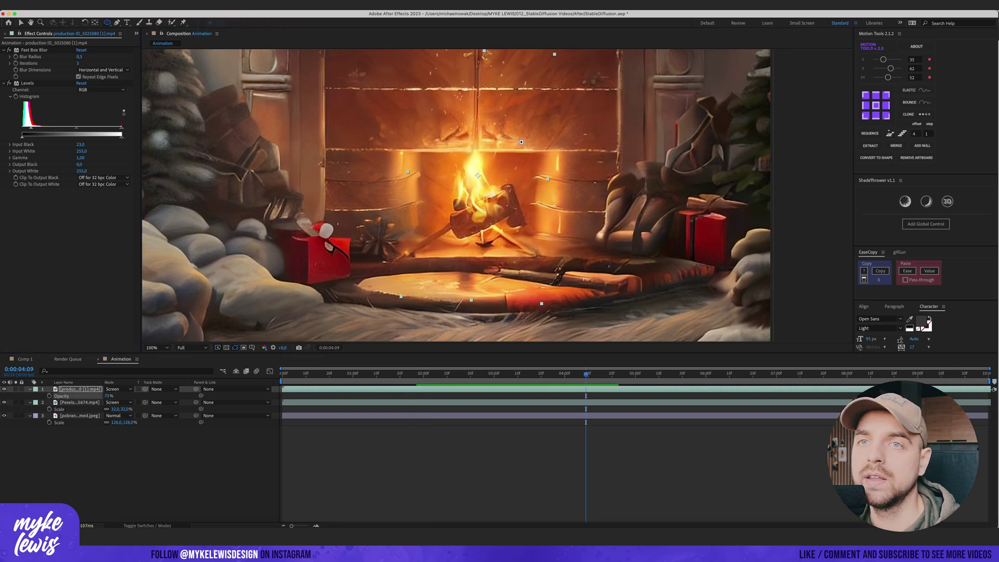
left_click_drag(506, 121, 437, 224)
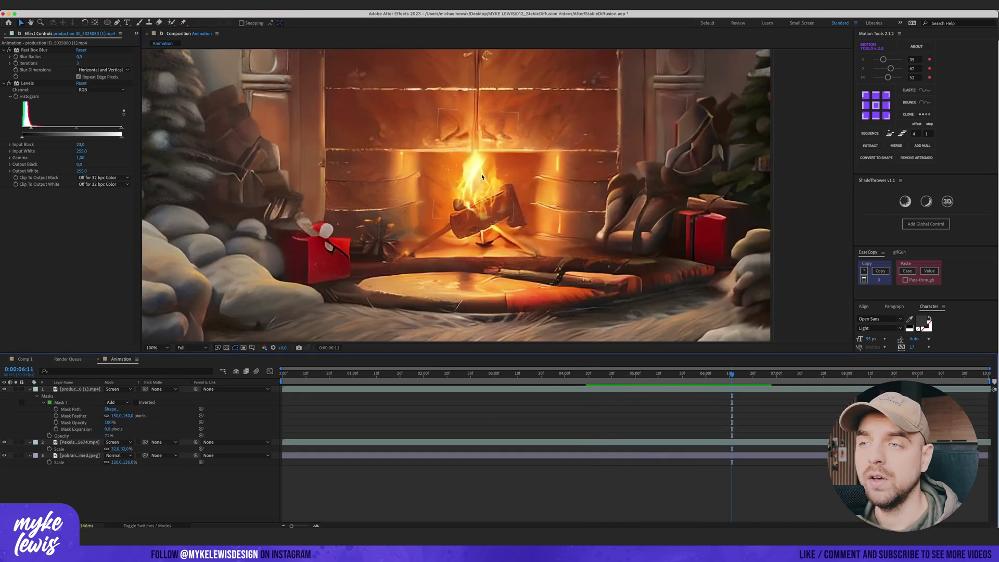
key("period")
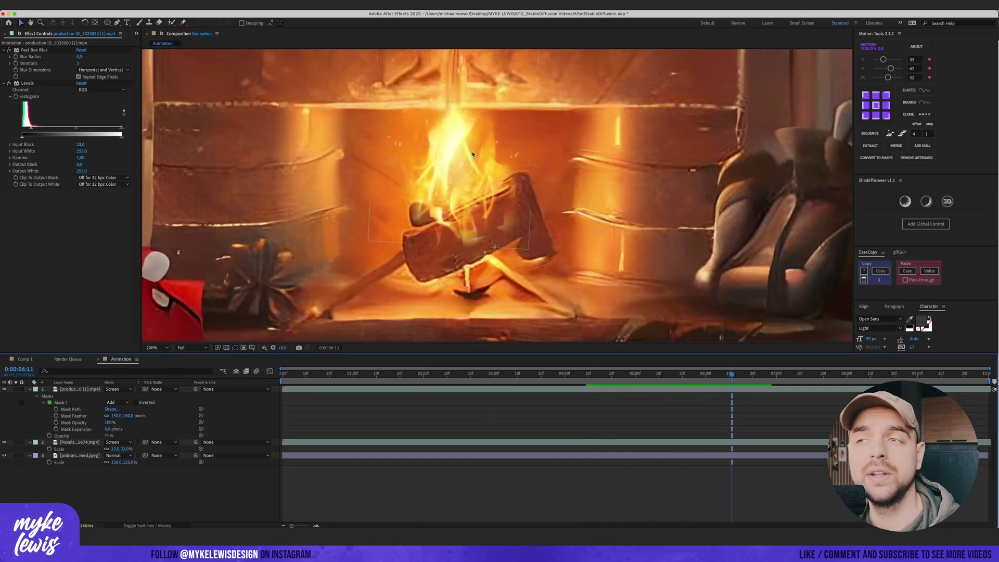
key("space")
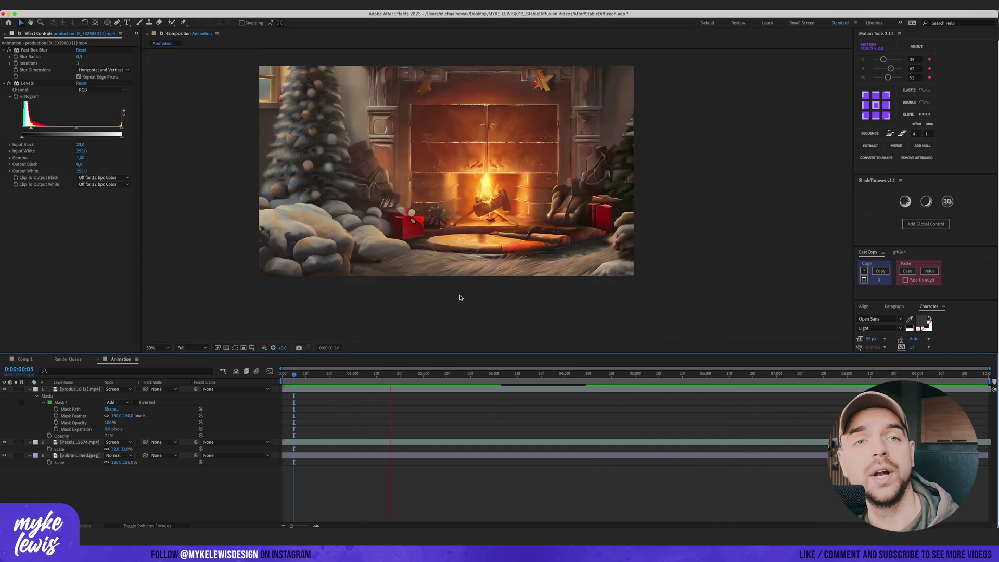
Step: Add a new adjustment layer on top named CC
left_click(475, 279)
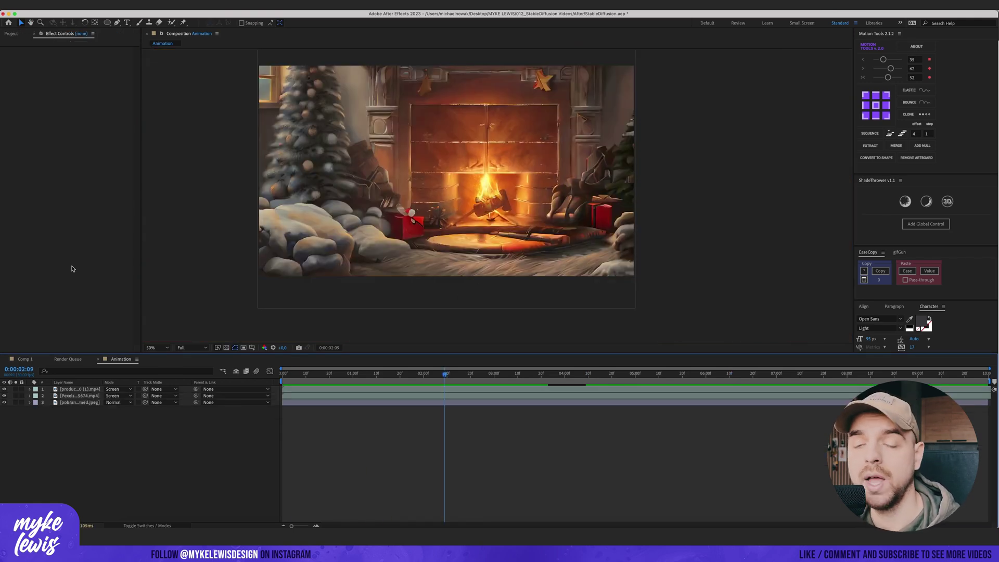
left_click(125, 6)
mouse_move(157, 16)
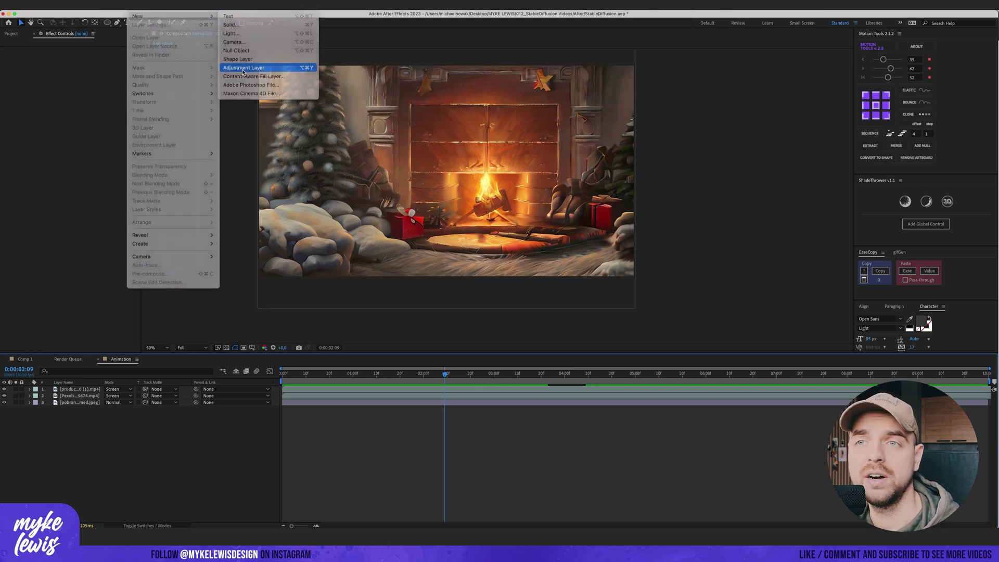
left_click(243, 68)
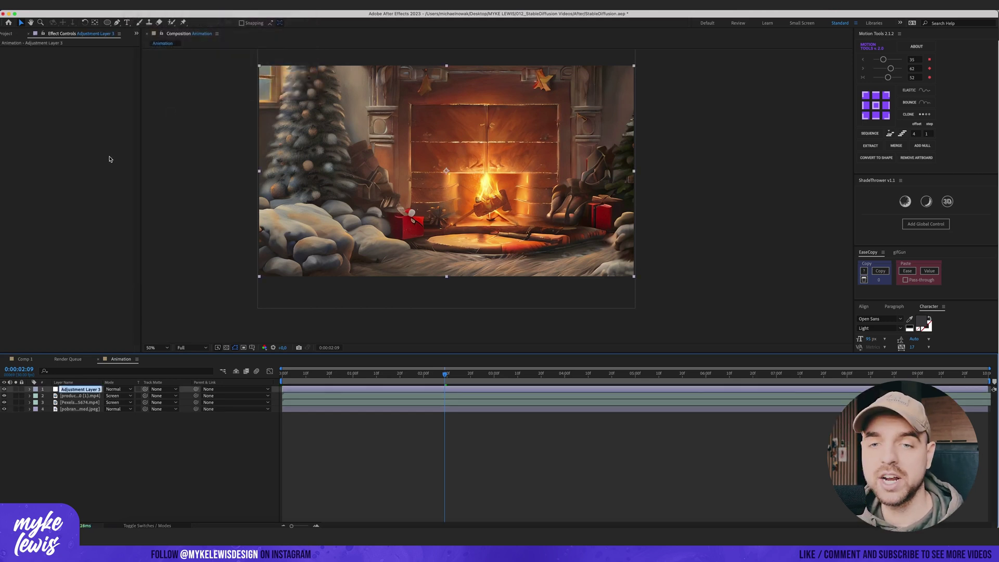
key("Return")
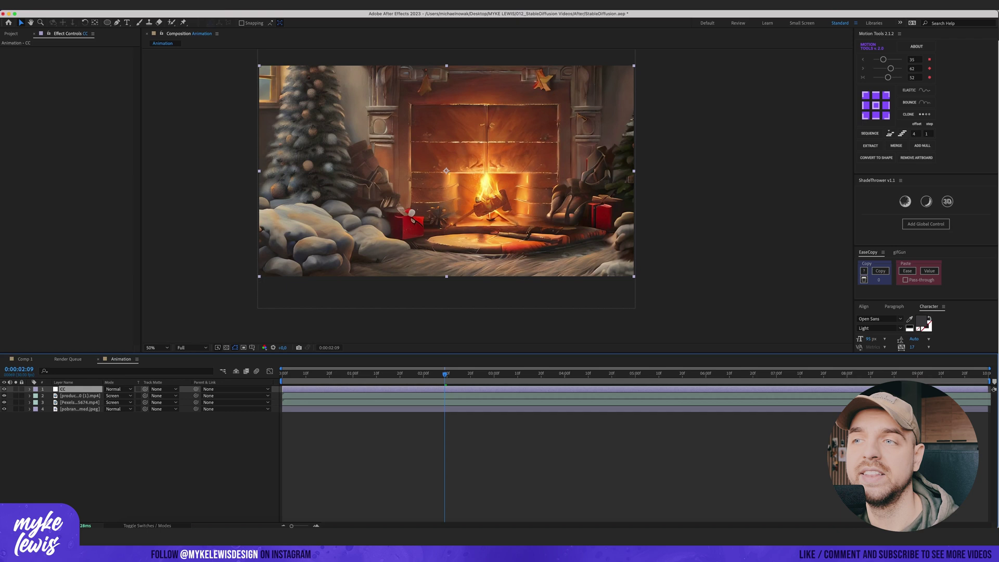
Step: Apply Curves to CC and bend the RGB curve into a gentle S-curve
key("ctrl+space")
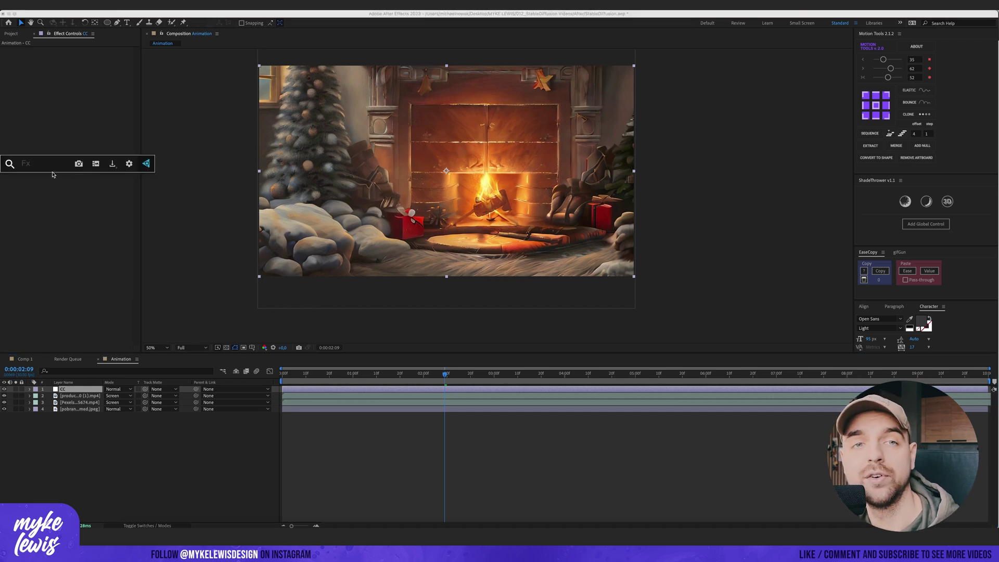
type("curves")
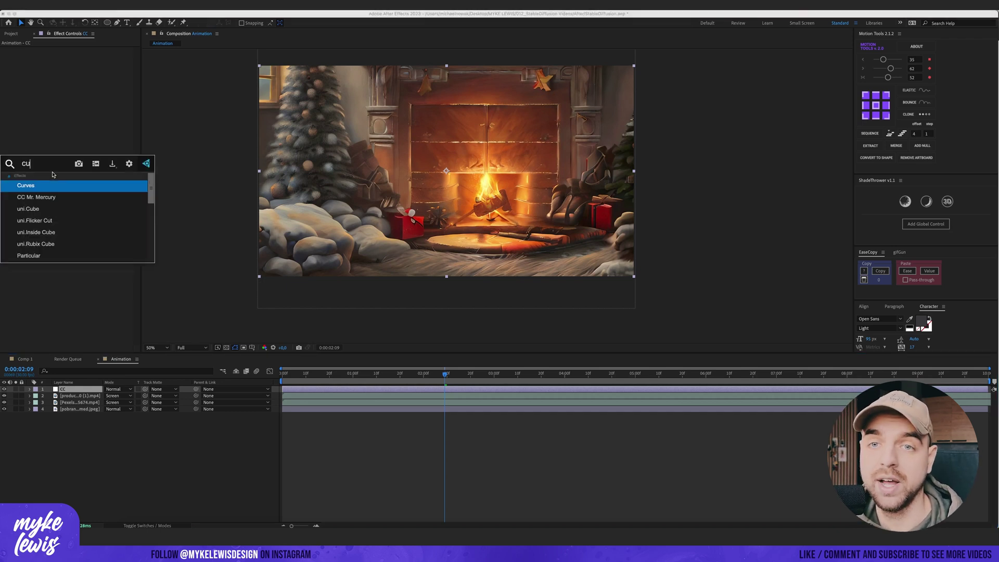
key("Return")
left_click_drag(48, 151, 51, 152)
left_click_drag(86, 118, 83, 111)
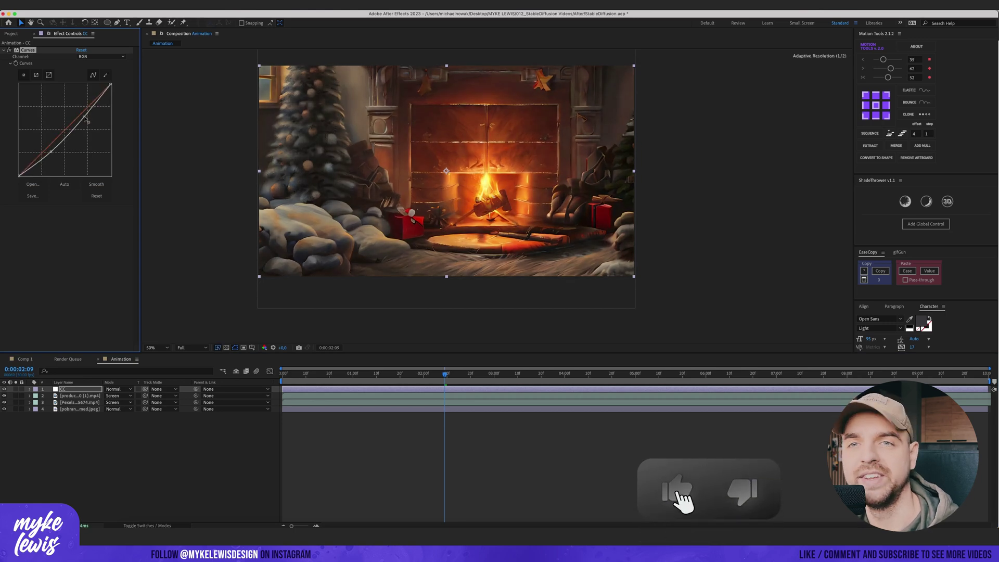
Step: Apply Trapcode Shine and move its Source Point down onto the fire
key("ctrl+space")
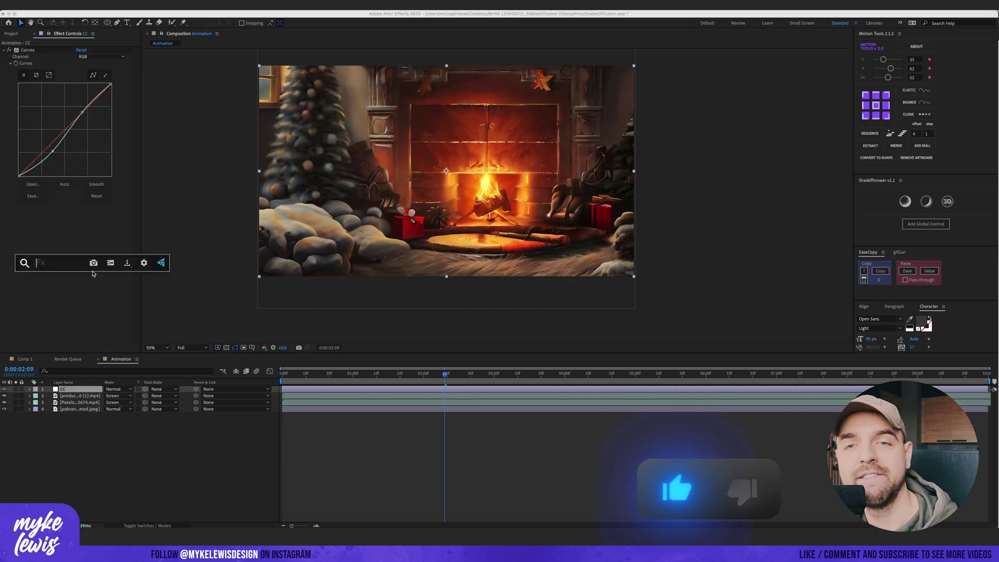
type("shine")
key("Return")
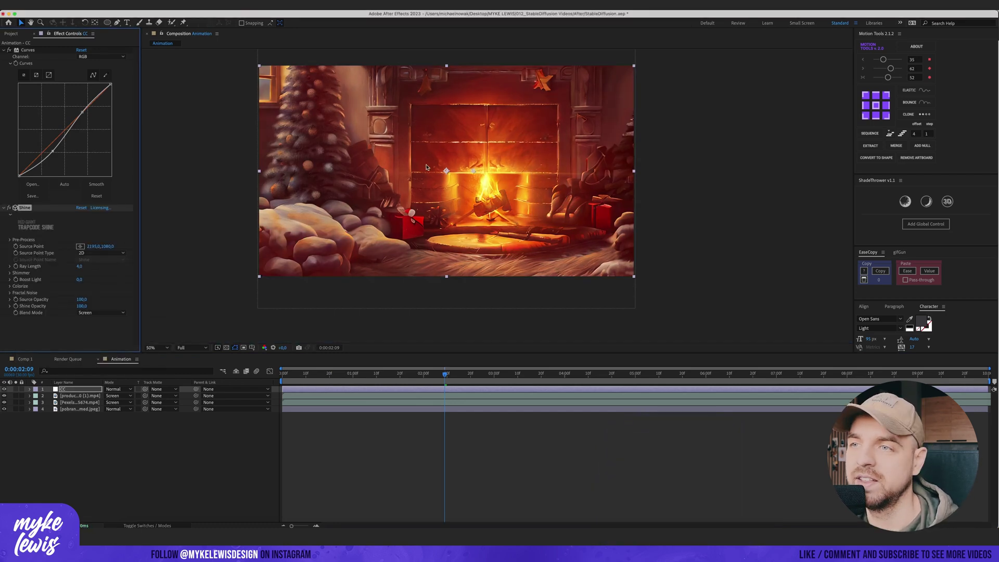
left_click_drag(472, 174, 487, 188)
Step: Raise Shine's Shimmer Amount to 325 and start a preview
left_click(10, 272)
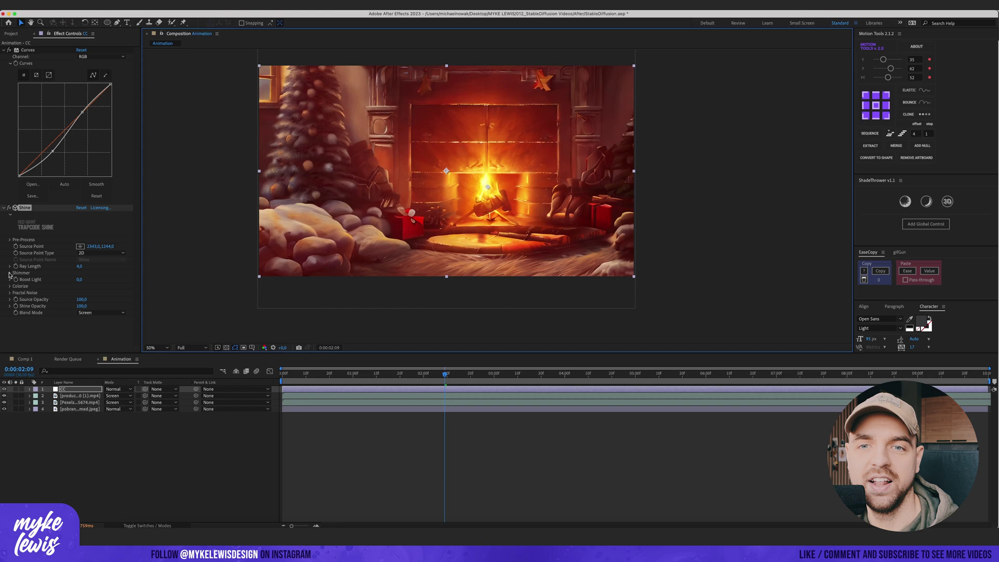
left_click_drag(79, 280, 208, 283)
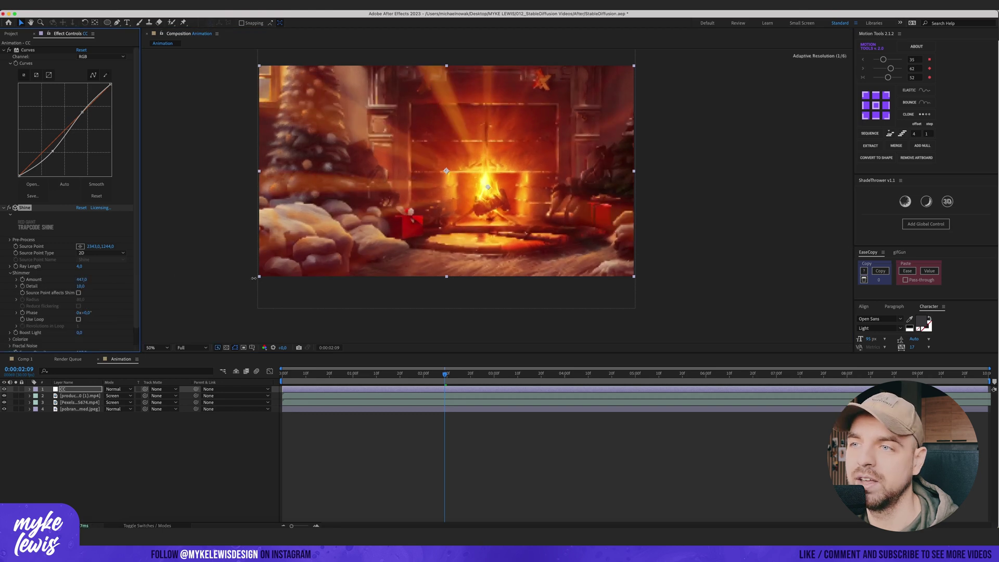
key("space")
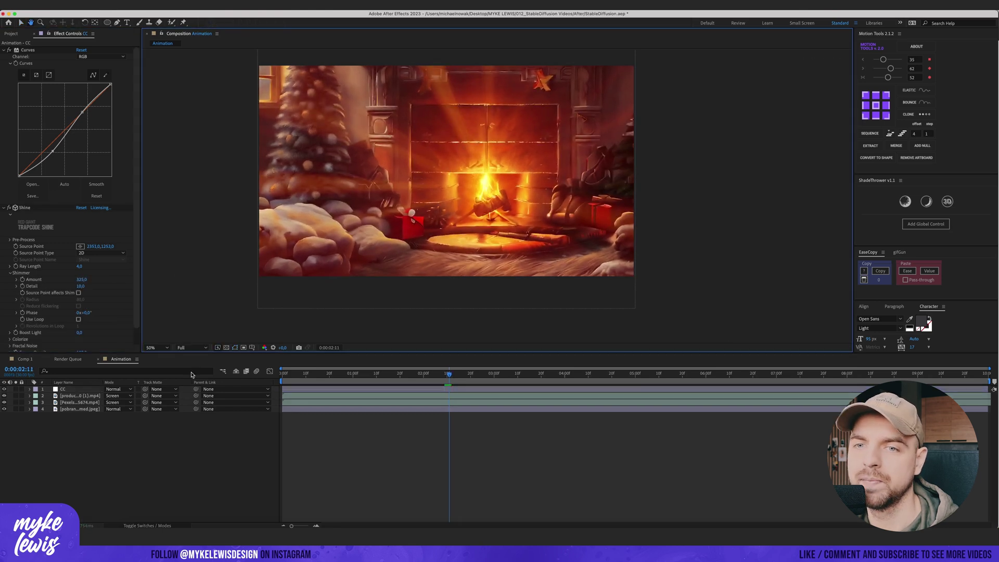
Step: Set the viewer preview resolution to Quarter, then stop playback
left_click(191, 348)
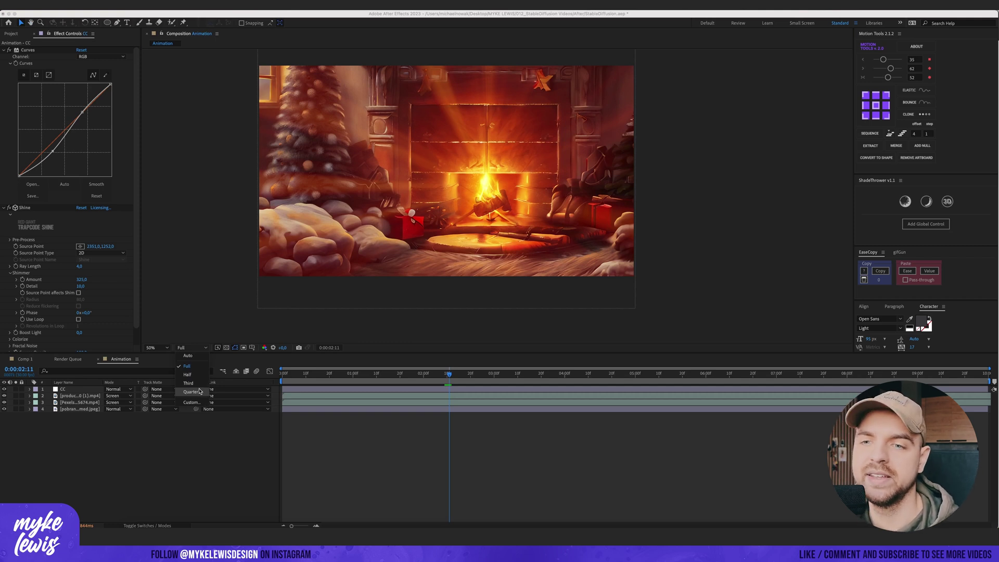
left_click(200, 391)
scroll(127, 287, "down", 3)
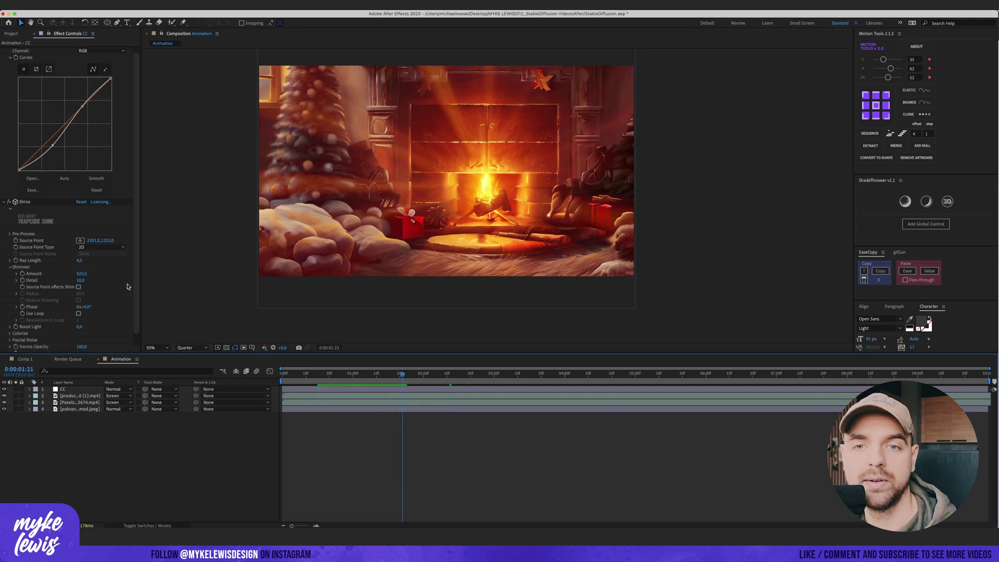
left_click(102, 296)
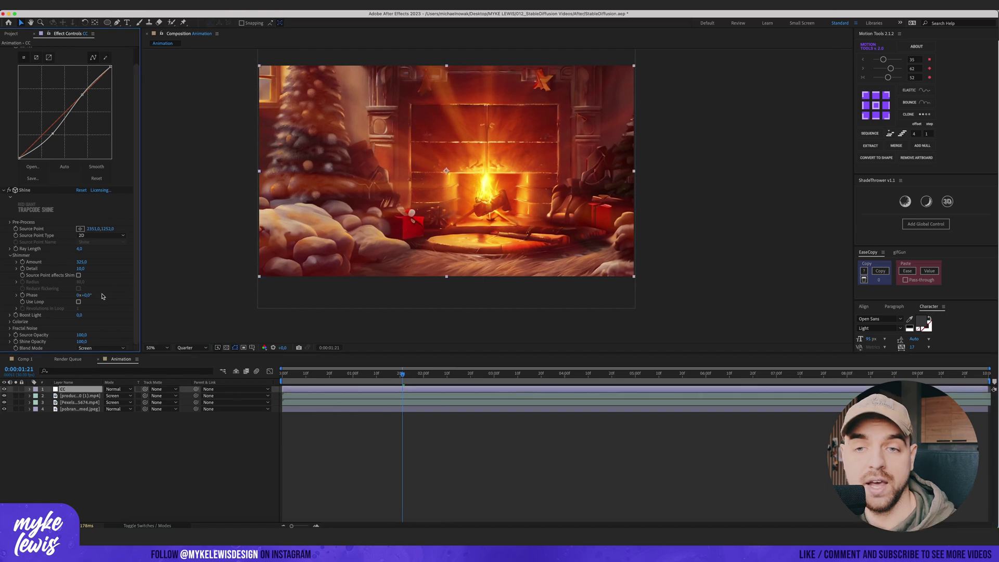
Step: Keyframe Shine's Phase from 0° at the start through the last frame, then preview the rays
left_click(22, 296)
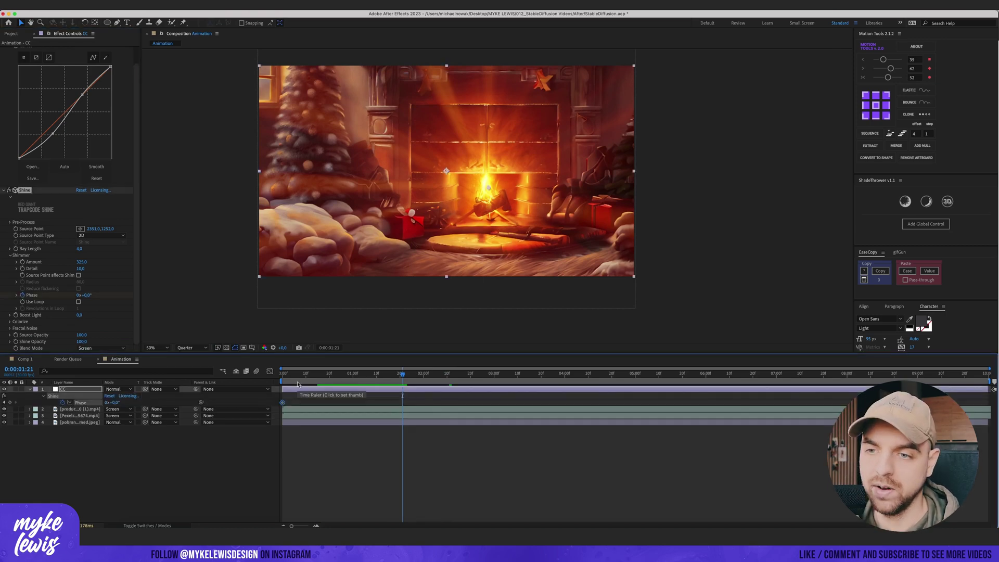
left_click_drag(286, 377, 280, 378)
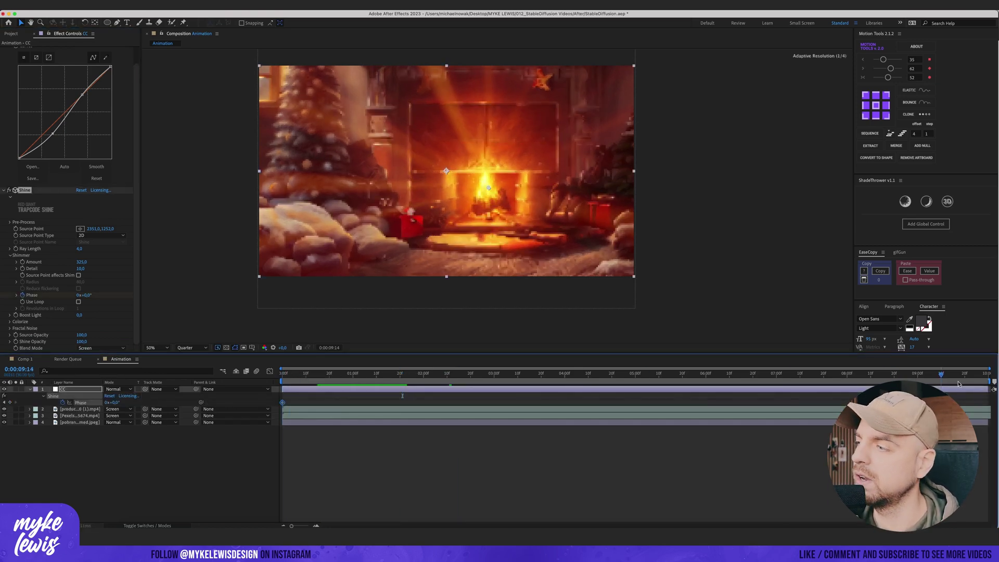
key("End")
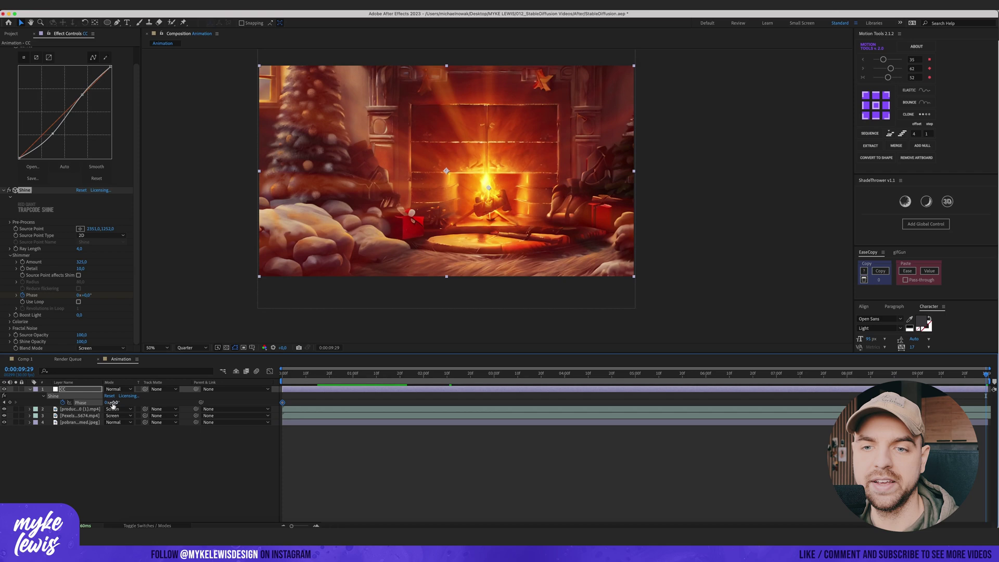
key("space")
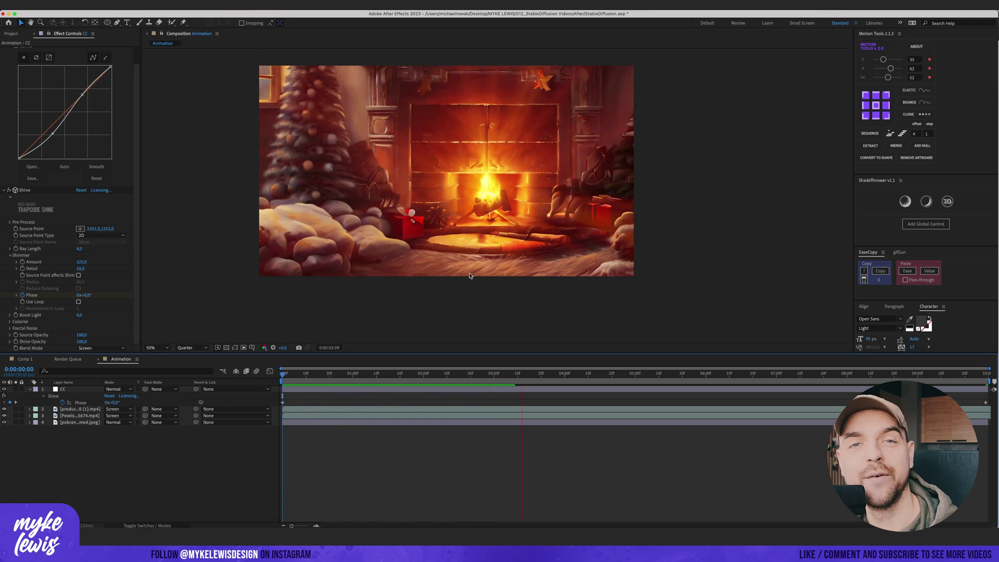
key("space")
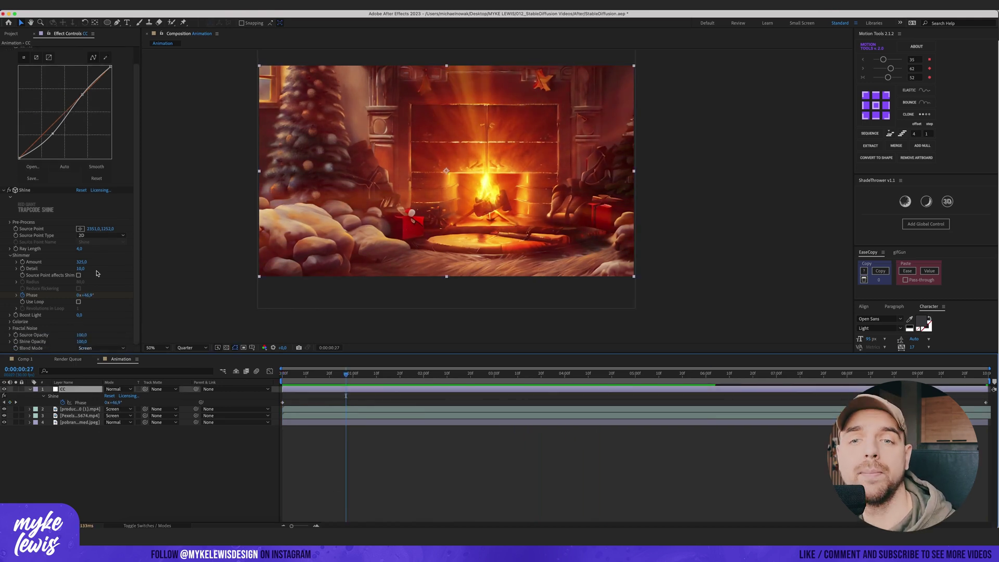
Step: Add a wiggle(10,40) expression to Shine's Opacity and preview from the start
left_click(16, 342, "alt")
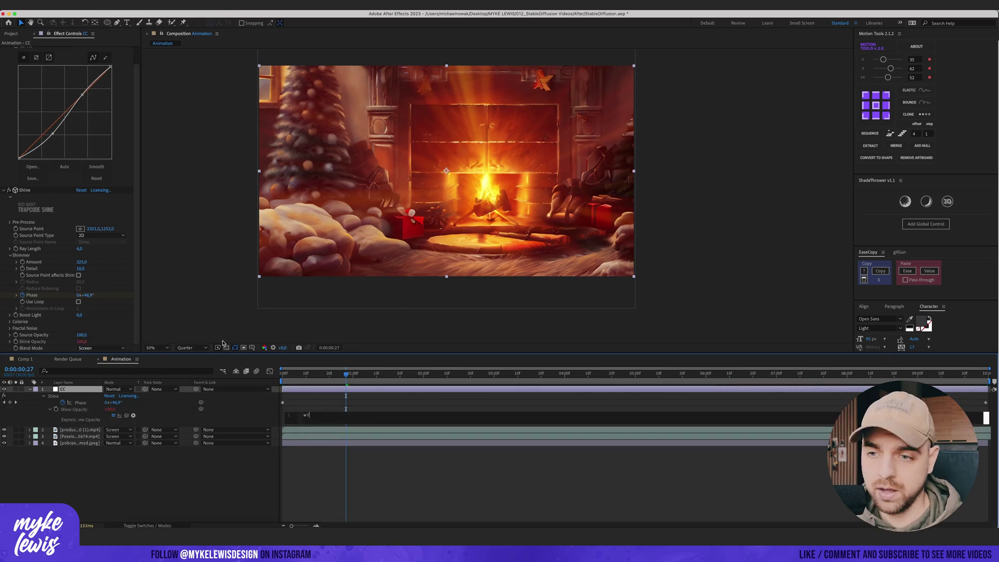
type("wiggl")
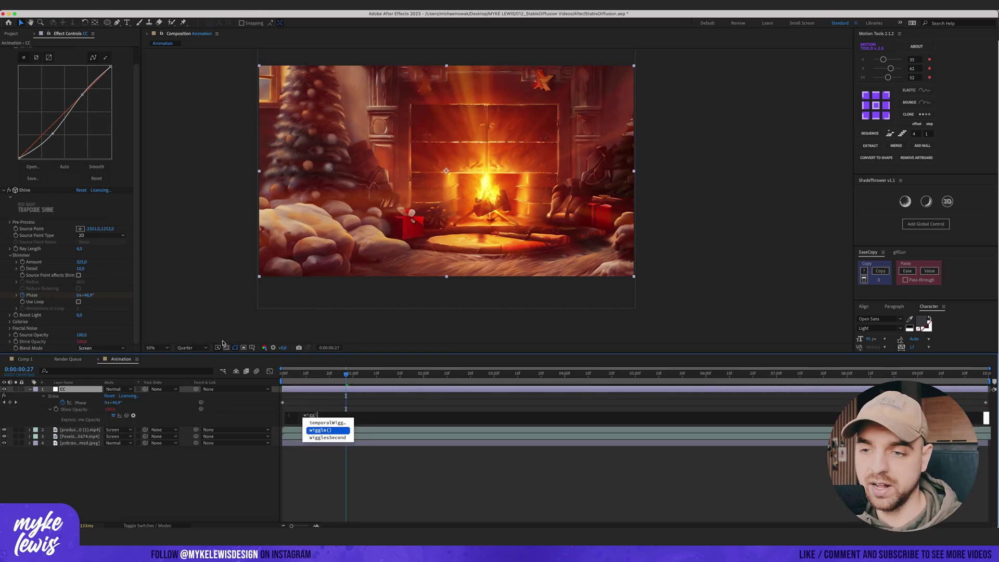
type("e(10,40)")
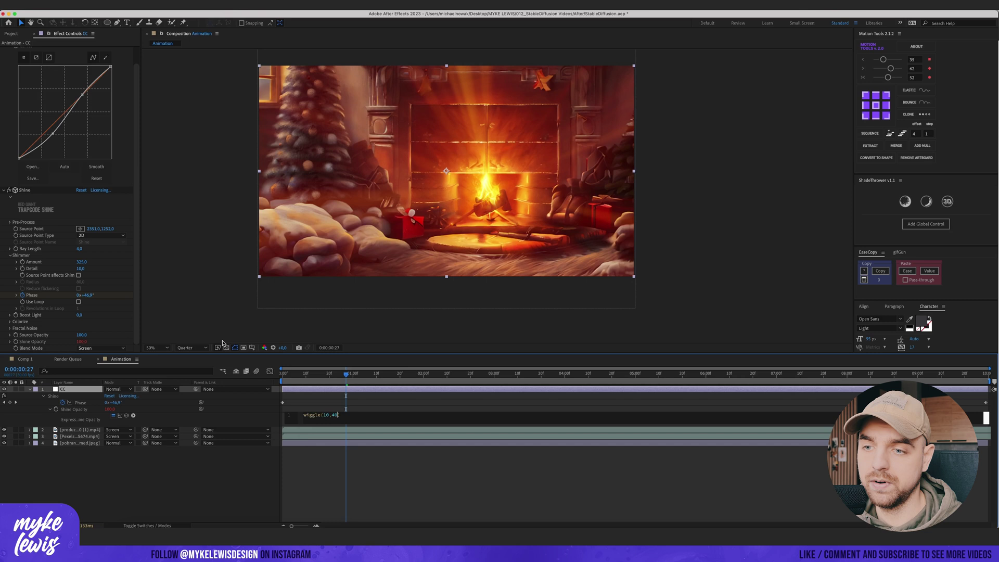
left_click(340, 378)
key("Home")
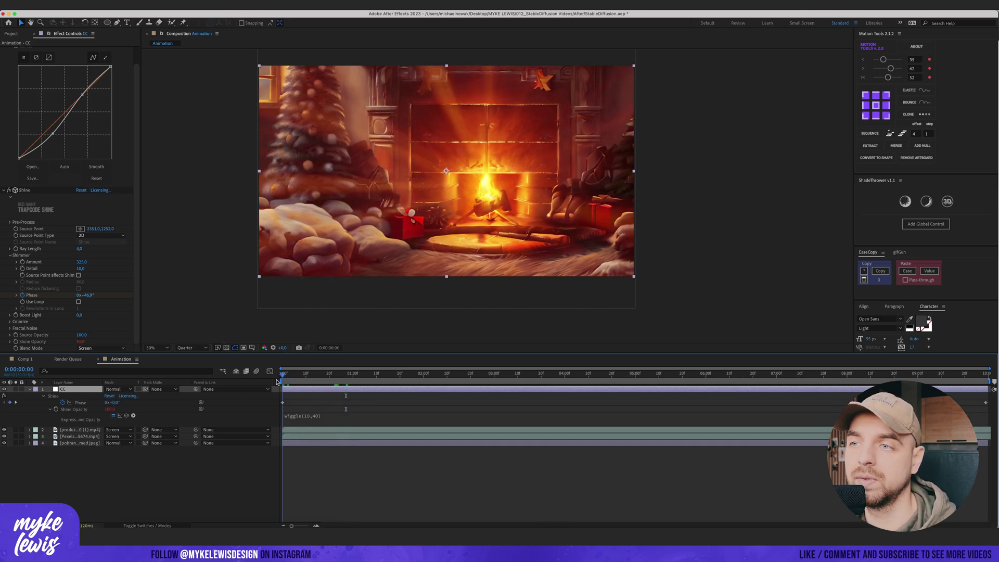
key("space")
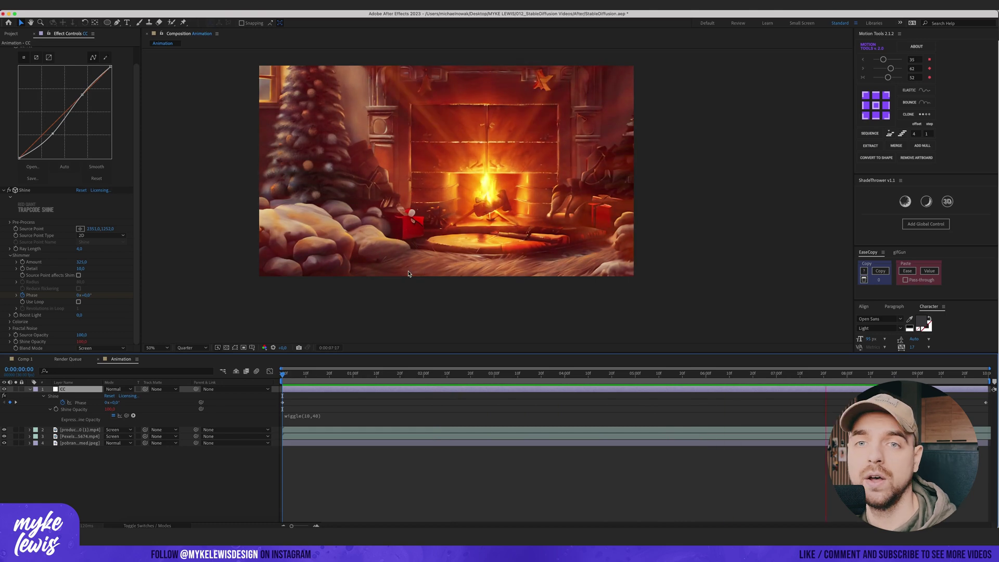
Step: Edit the Opacity expression to wiggle(5,20) and replay the preview
left_click(333, 415)
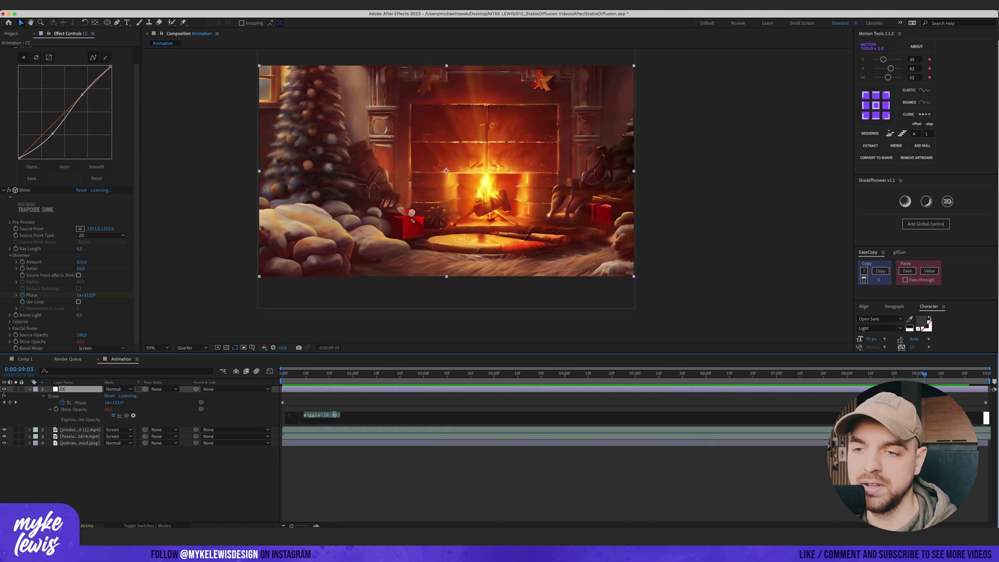
left_click(296, 375)
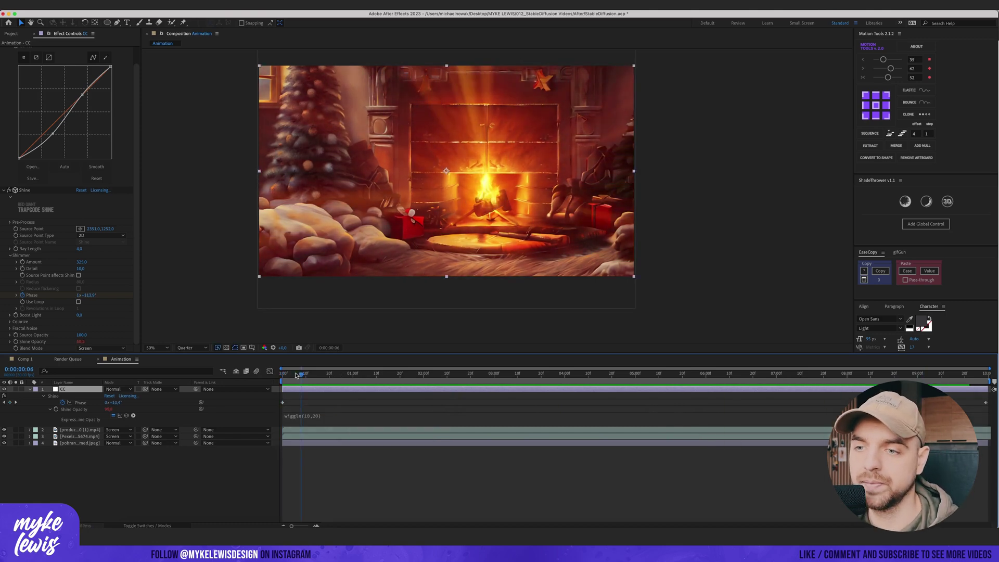
key("space")
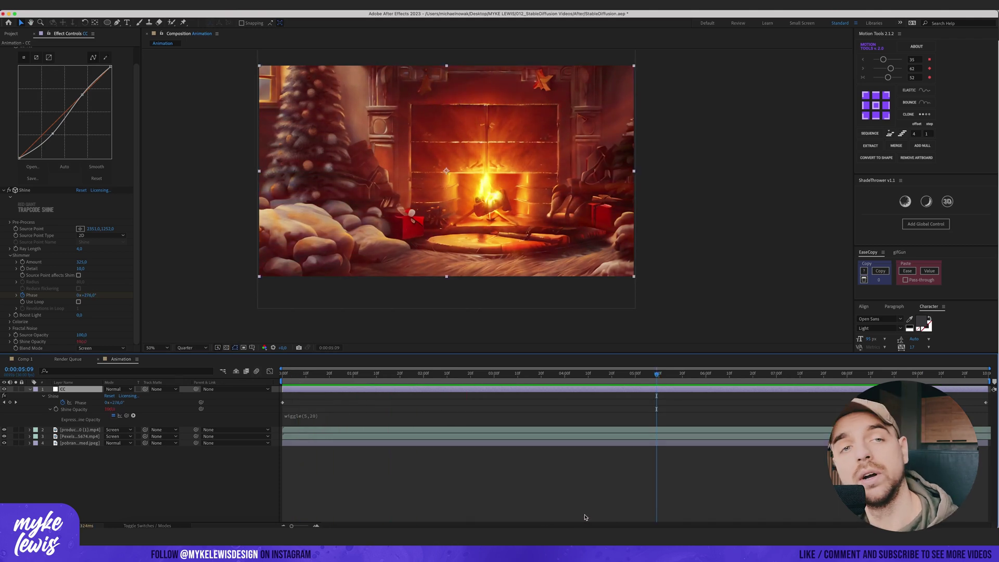
key("Home")
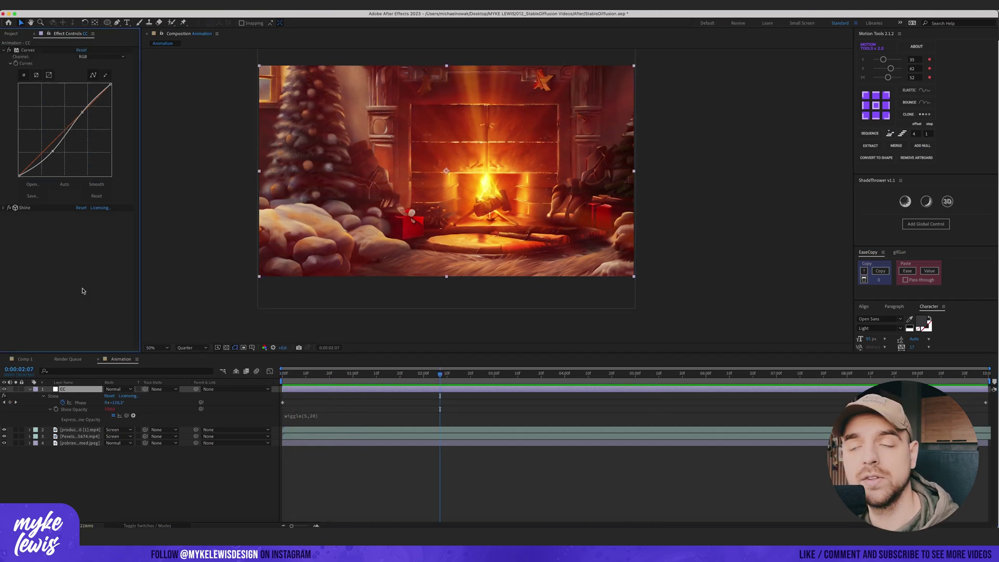
Step: Apply Universe Camera Shake and preview its default shake
key("ctrl+space")
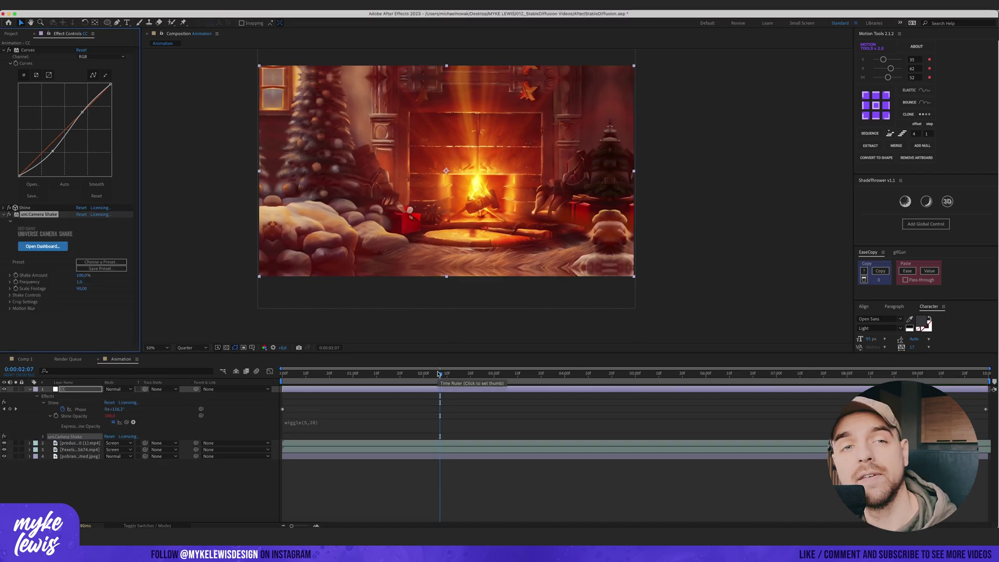
key("space")
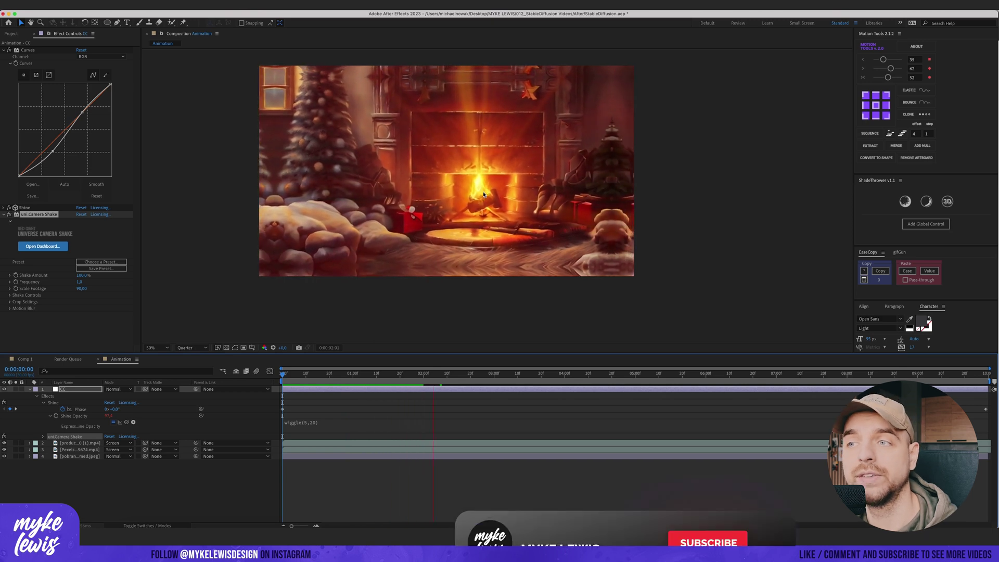
key("space")
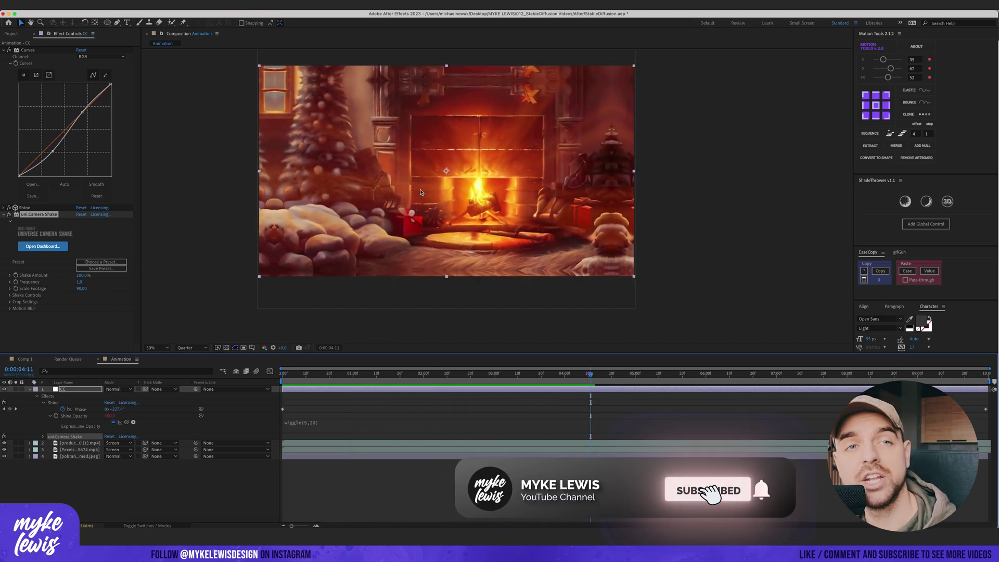
Step: Set Shake Amount 35, Frequency 0,2 and Scale Footage 100, then preview from the start
left_click(83, 275)
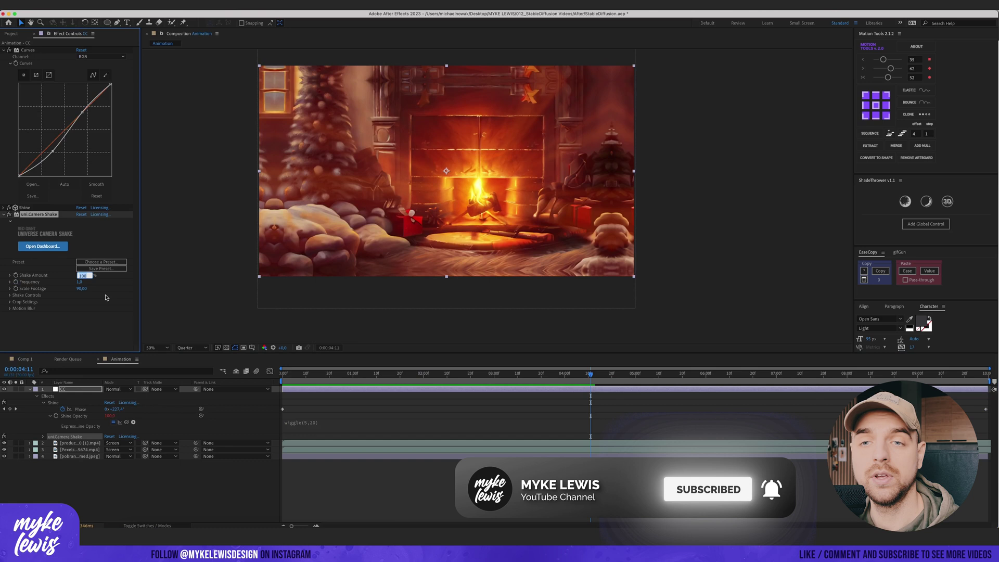
type("35")
key("Tab")
type("0,2")
key("Return")
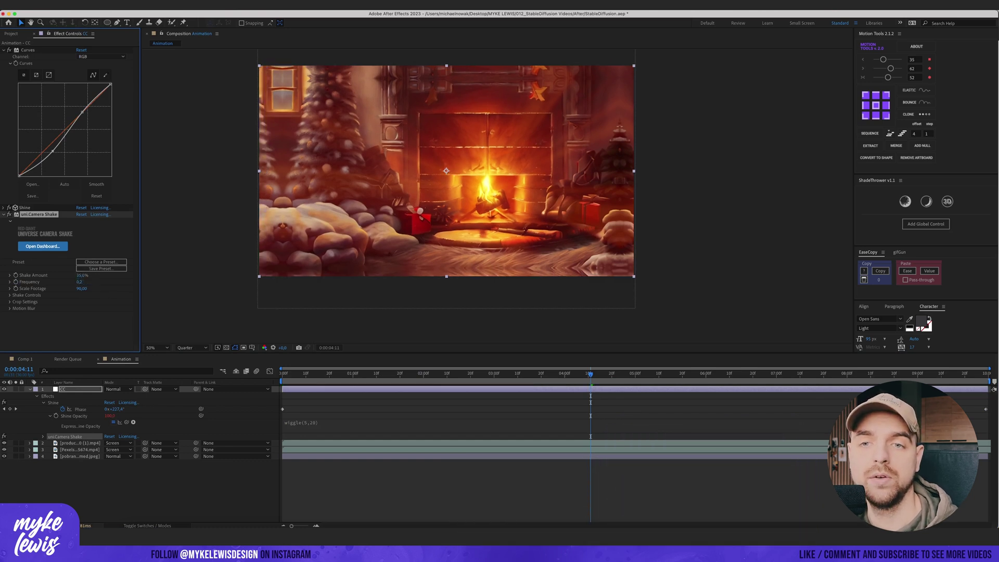
type("100")
key("Return")
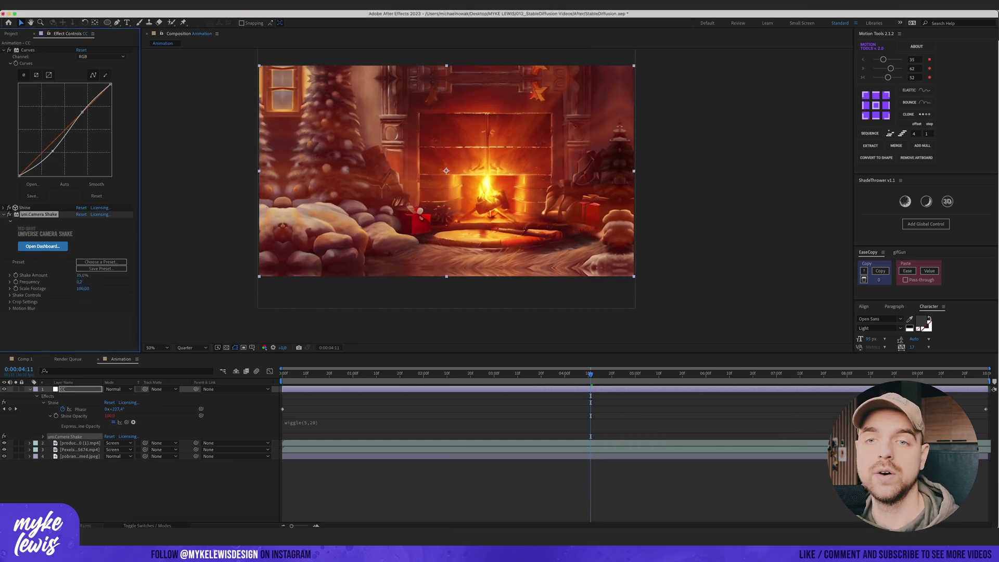
left_click_drag(324, 376, 250, 377)
key("space")
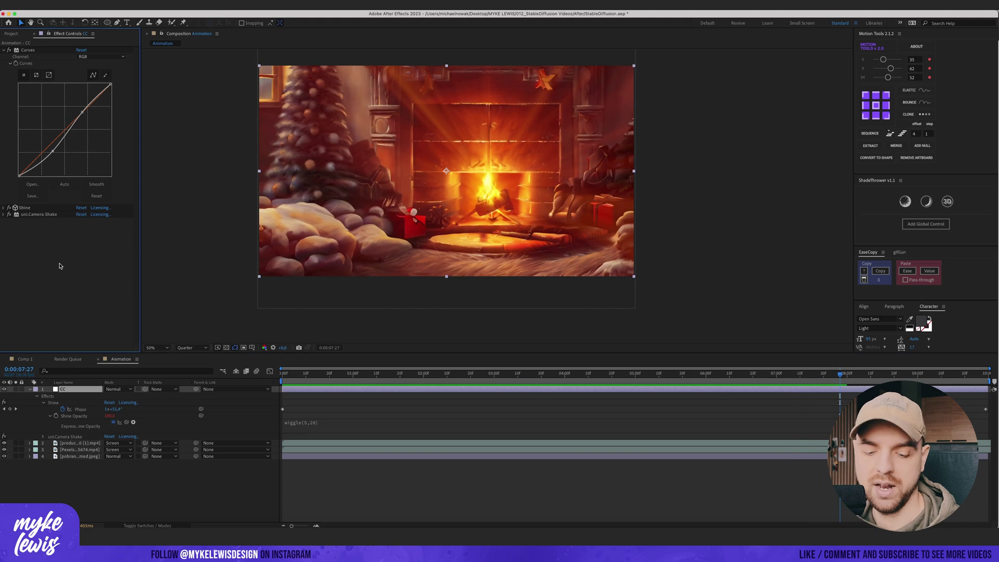
Step: Apply CC Vignette to the CC adjustment layer and preview the darkened edges
key("ctrl+space")
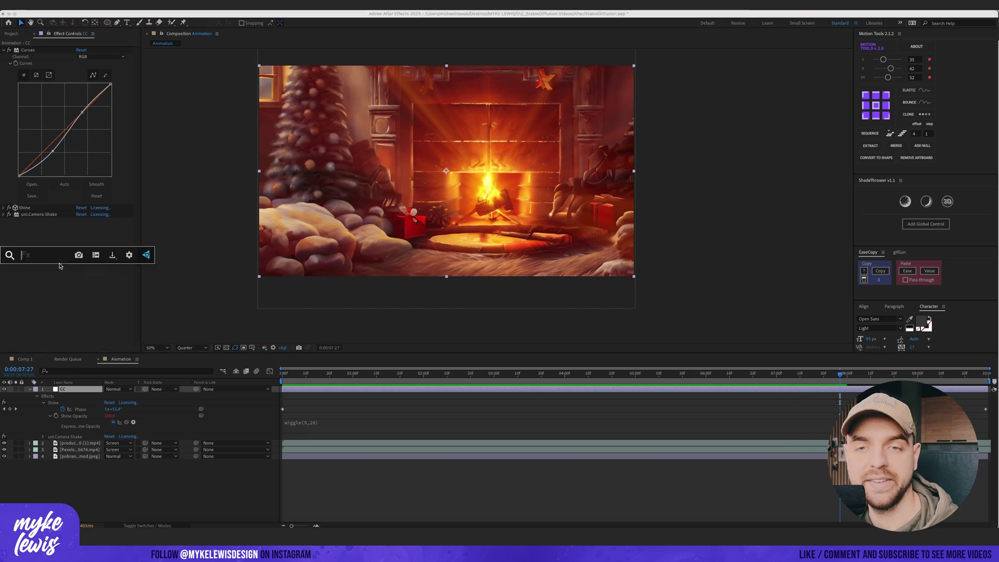
type("vign")
key("Return")
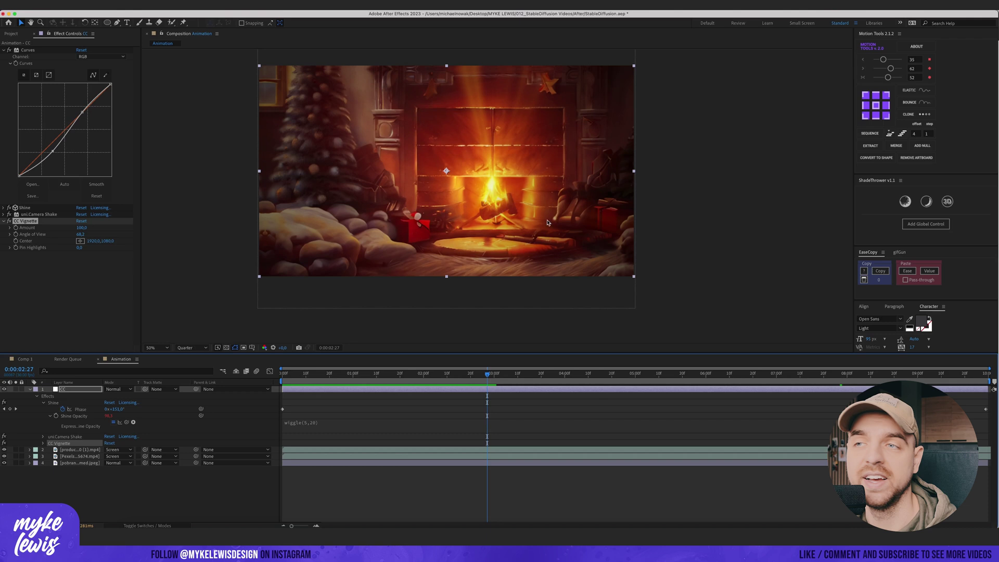
key("space")
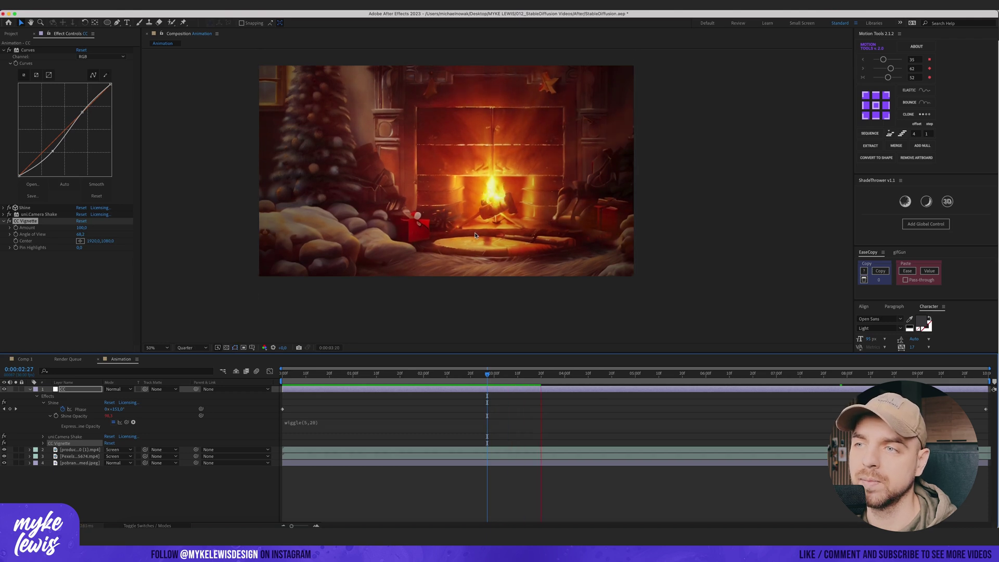
key("space")
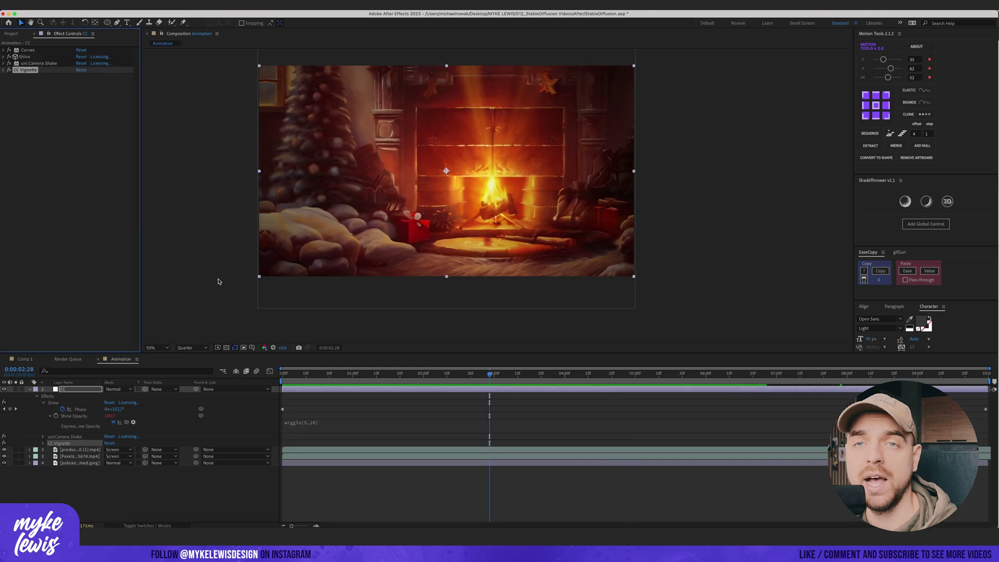
Step: Collapse the CC layer and search Pexels for particle videos
left_click(28, 389)
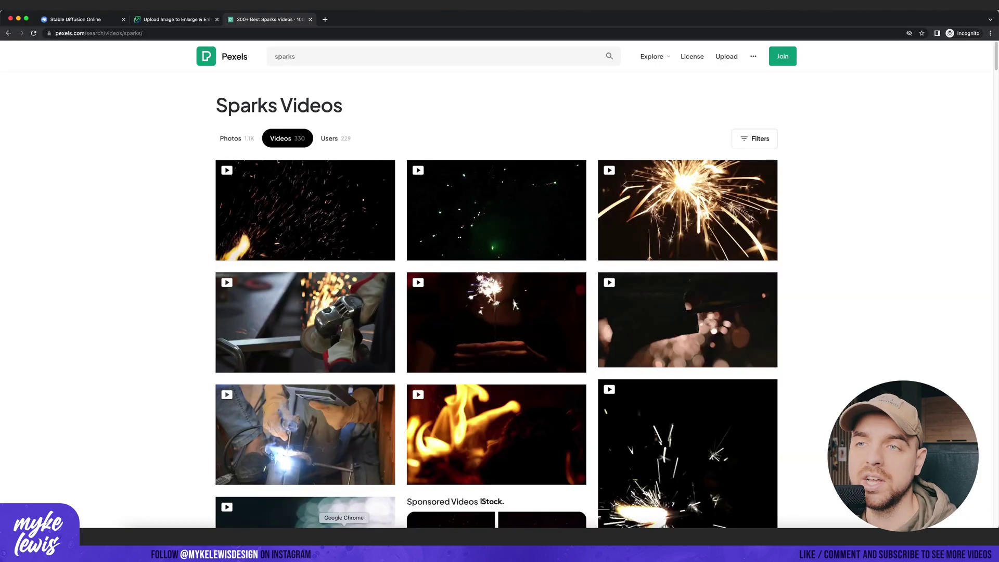
left_click(307, 54)
type("parti")
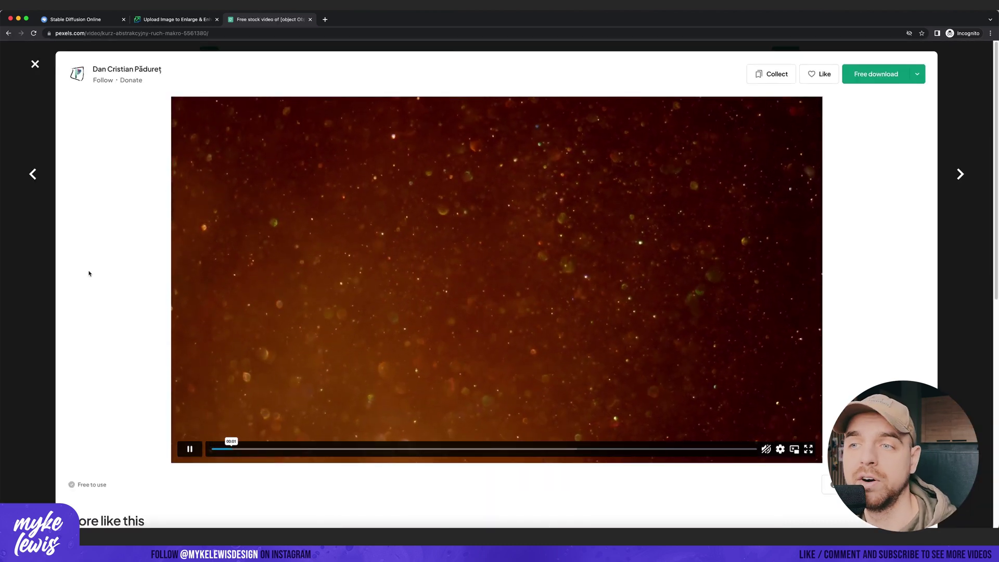
left_click(46, 230)
scroll(364, 390, "down", 2)
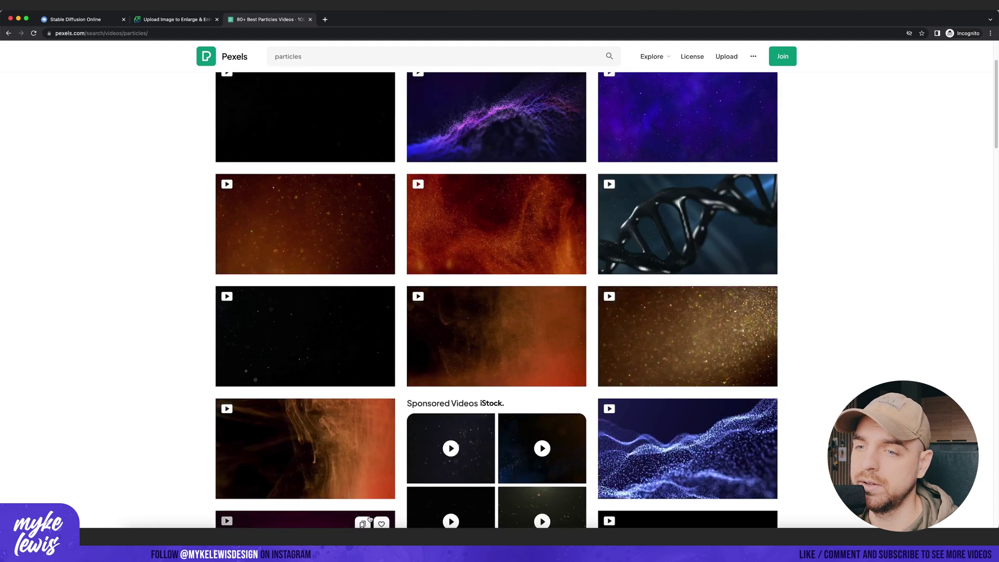
Step: Download the dark dust particles clip and scale it to 207% to fill the frame
left_click(308, 352)
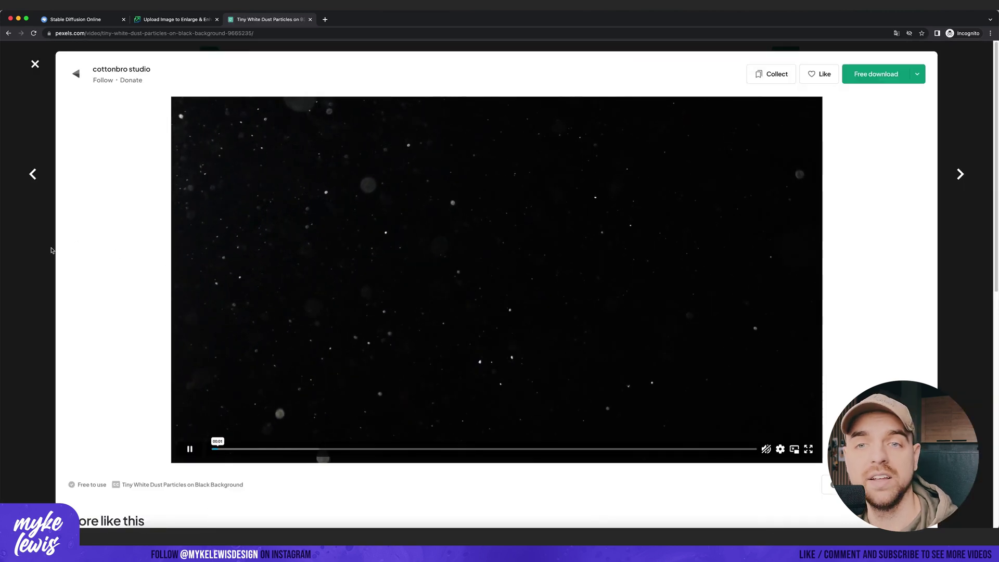
left_click(130, 257)
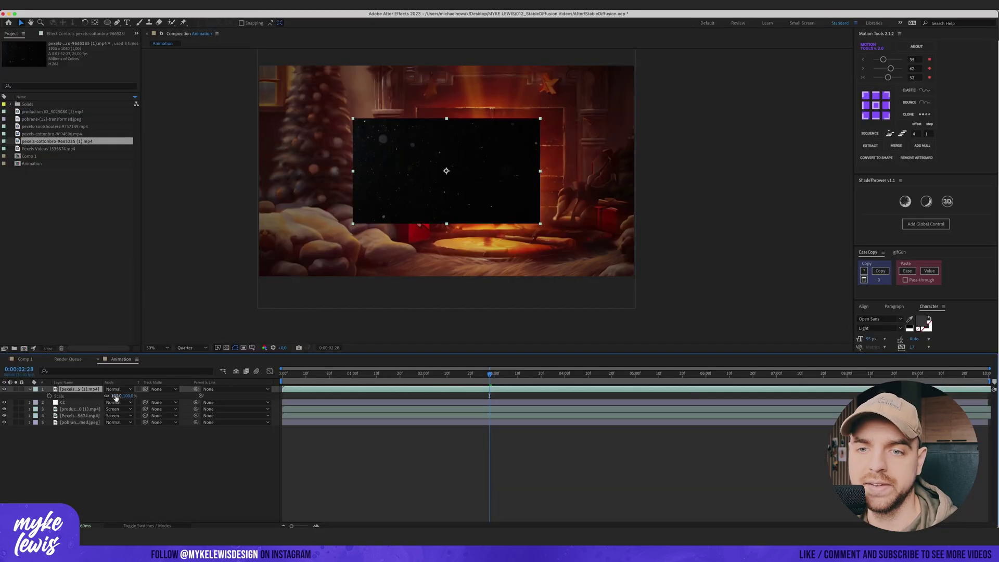
left_click_drag(116, 396, 130, 390)
Step: Set the particle layer's blend mode to Screen and apply Curves
left_click(129, 391)
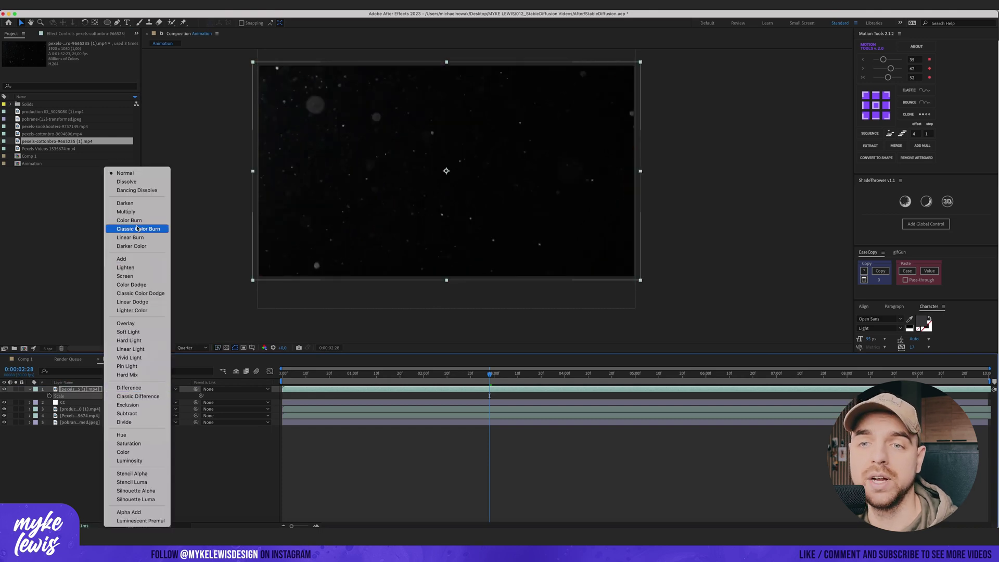
left_click(126, 277)
key("ctrl+space")
type("cur")
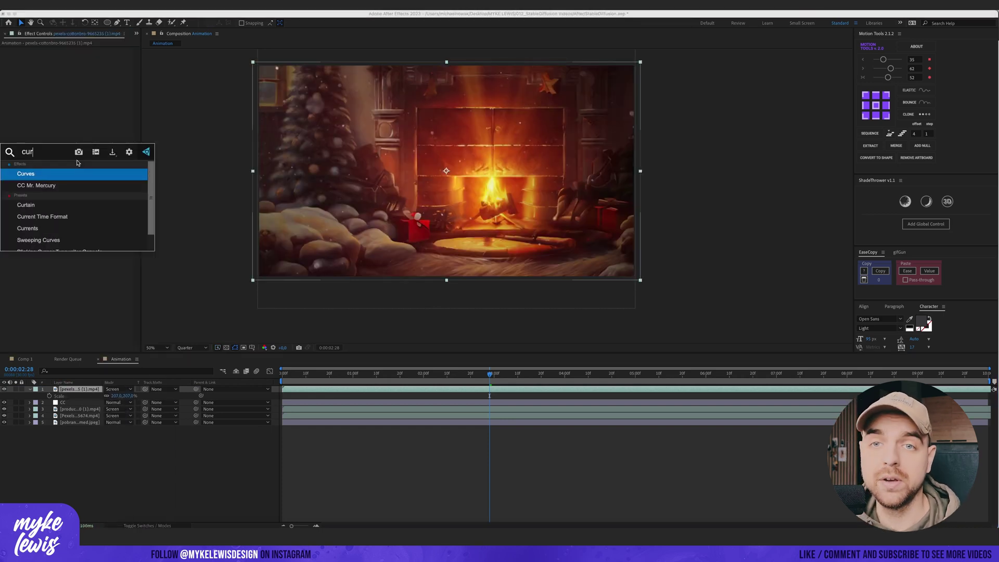
key("Return")
Step: Pull the Green channel curve below the diagonal in Curves
left_click(95, 57)
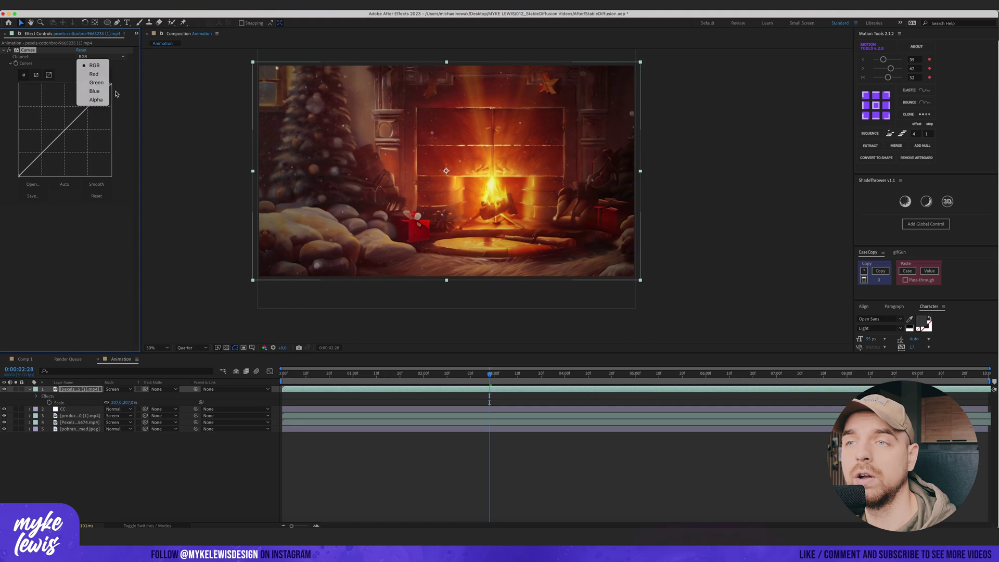
left_click(97, 83)
left_click_drag(48, 147, 50, 156)
scroll(303, 187, "up", 1)
left_click_drag(304, 188, 469, 195)
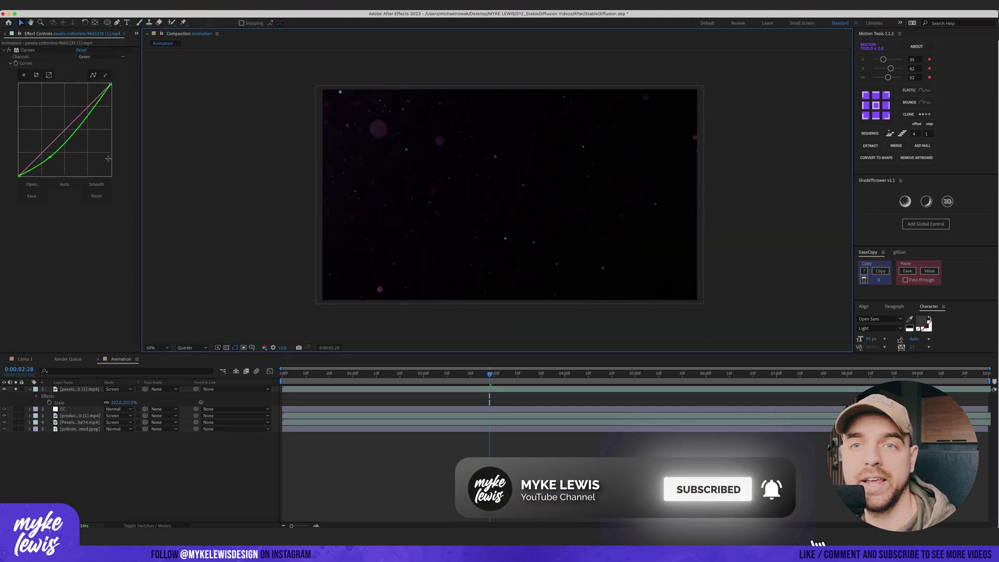
left_click_drag(54, 157, 60, 128)
Step: Adjust the Blue channel curve to tint the particles, then move to 0:00:06:24
left_click(104, 58)
left_click(94, 91)
left_click(20, 389)
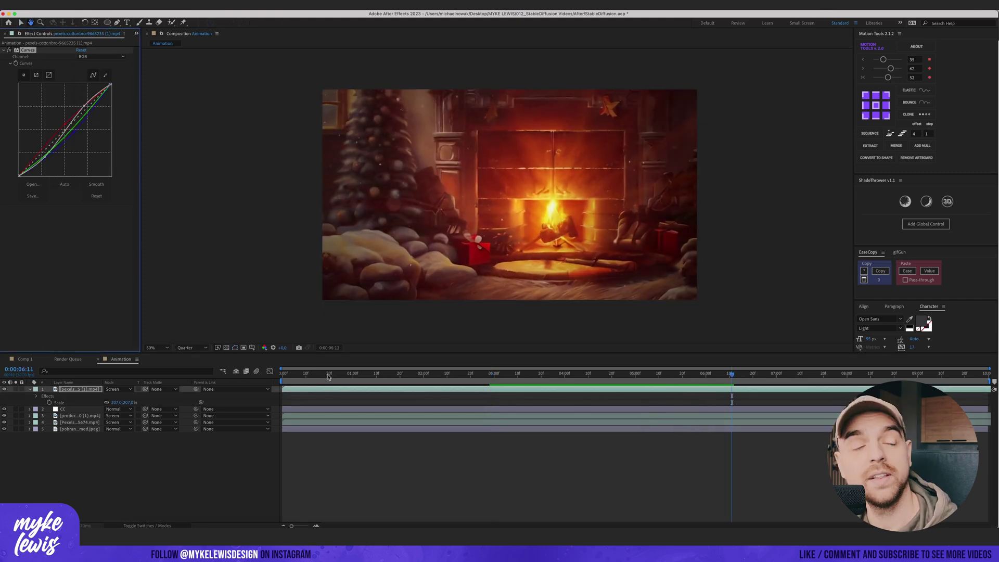
left_click(31, 391)
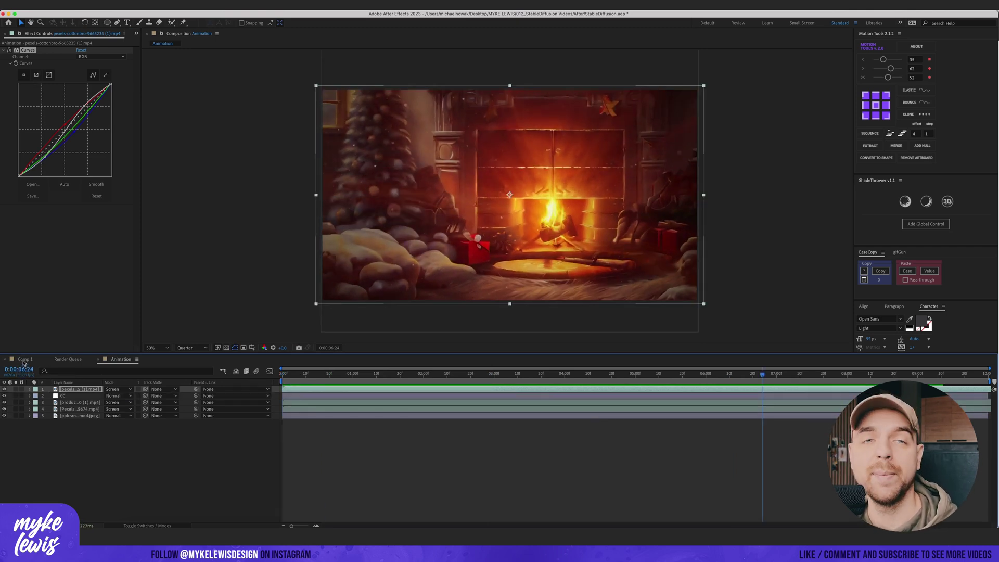
Step: Search Pexels for 'smoke' and scroll through the smoke clip results
left_click(138, 34)
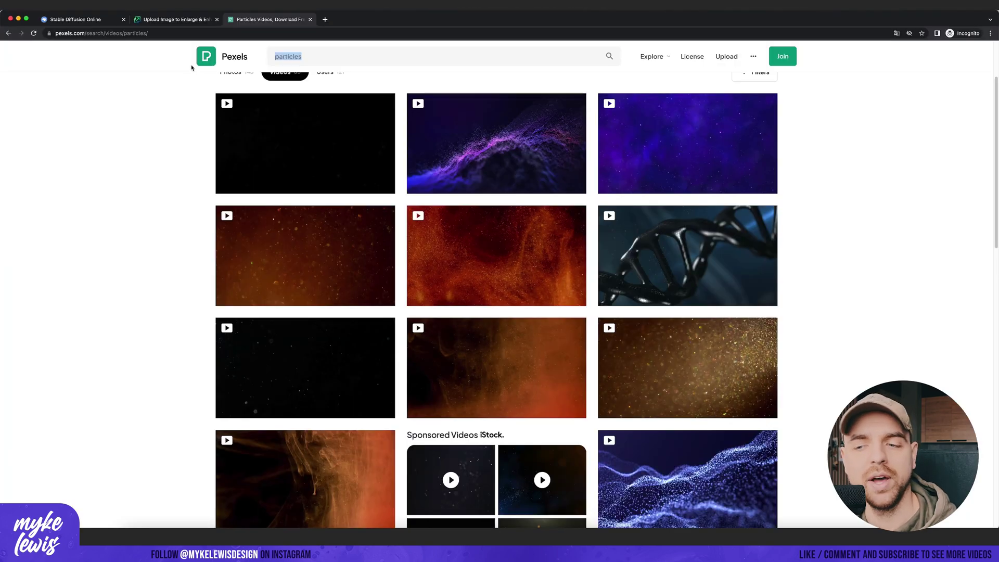
type("smoke")
key("Return")
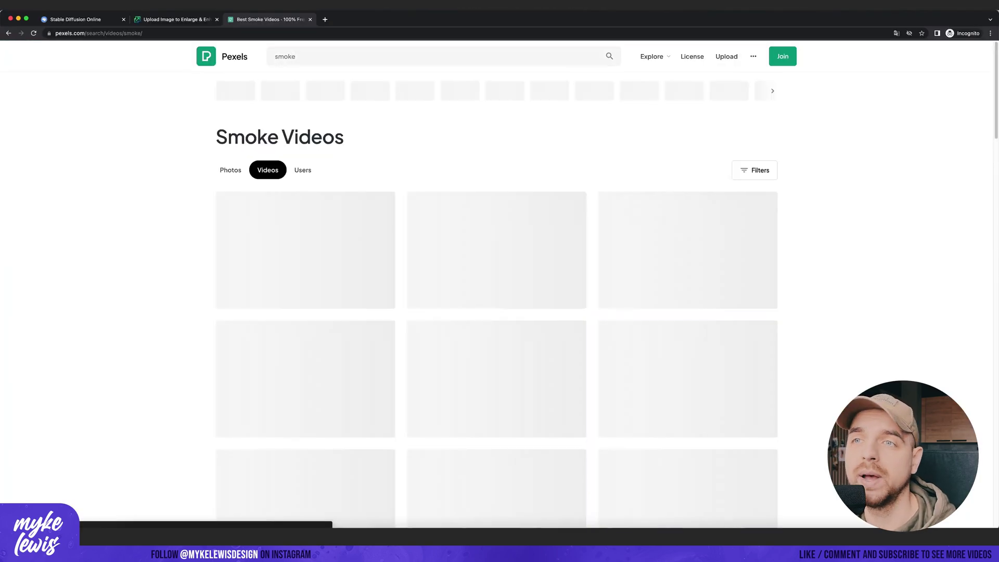
scroll(579, 366, "down", 3)
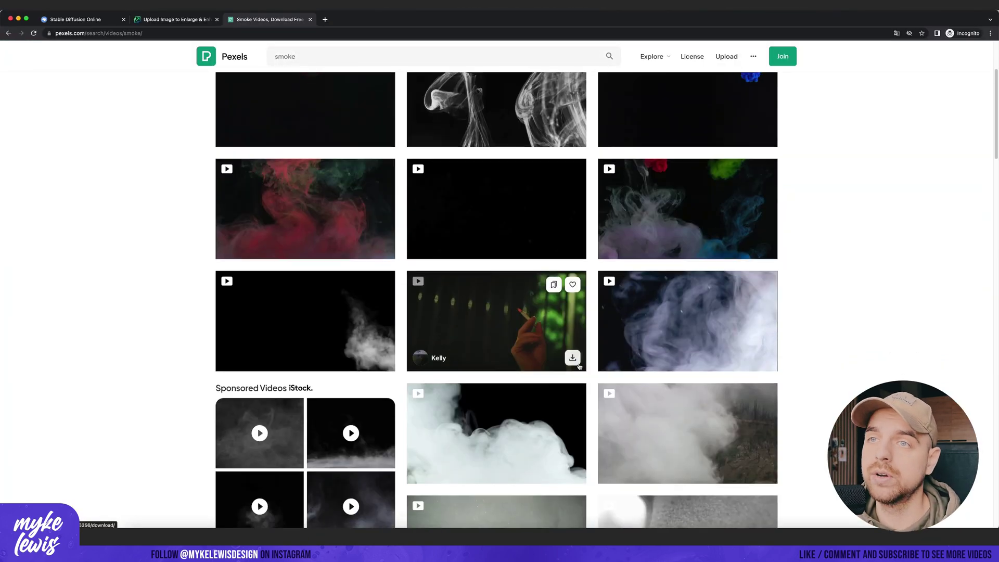
scroll(579, 366, "down", 15)
scroll(588, 367, "up", 15)
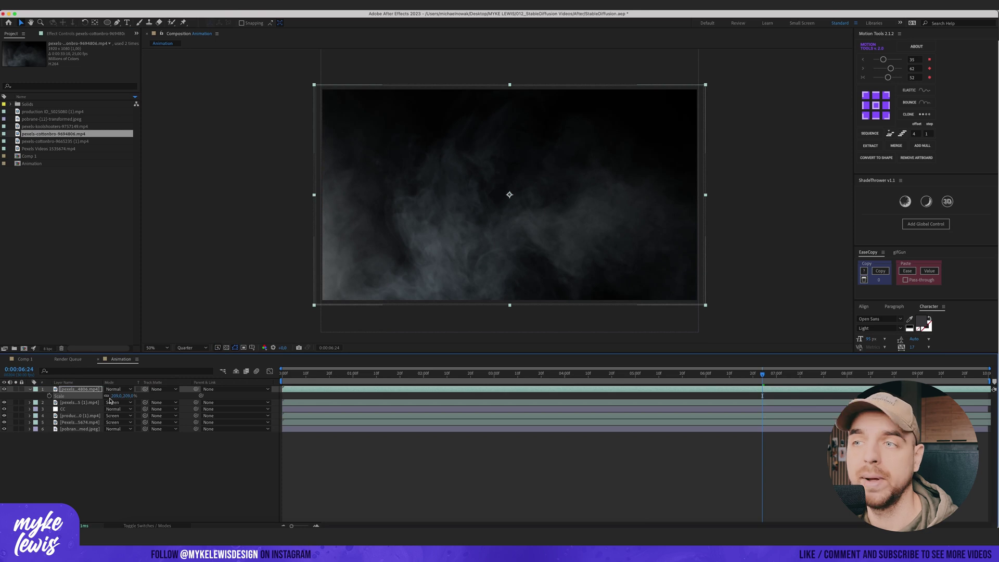
Step: Set the smoke layer's blend mode to Screen and apply Curves to it
left_click(116, 389)
left_click(119, 285)
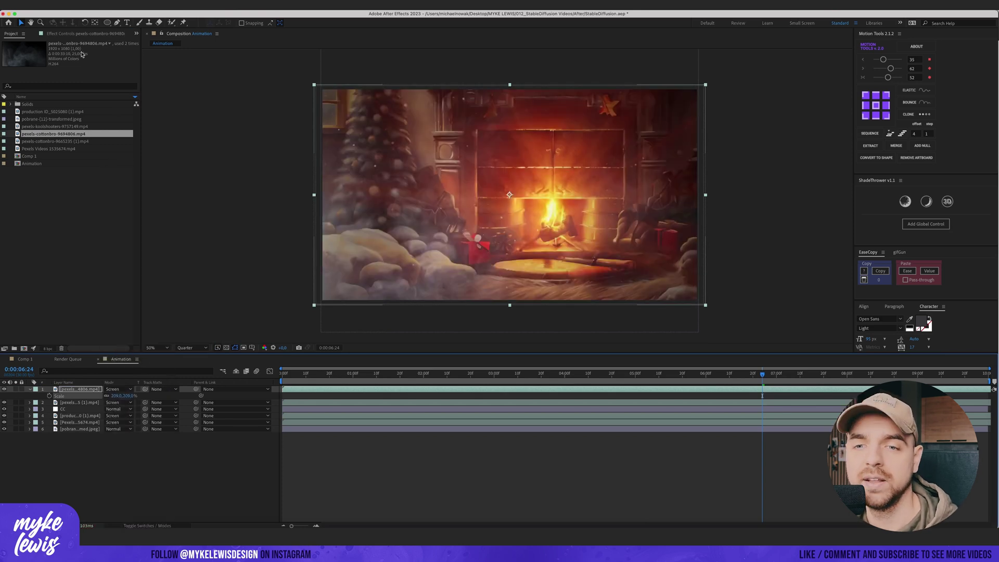
left_click(79, 35)
key("ctrl+space")
type("cur")
key("Return")
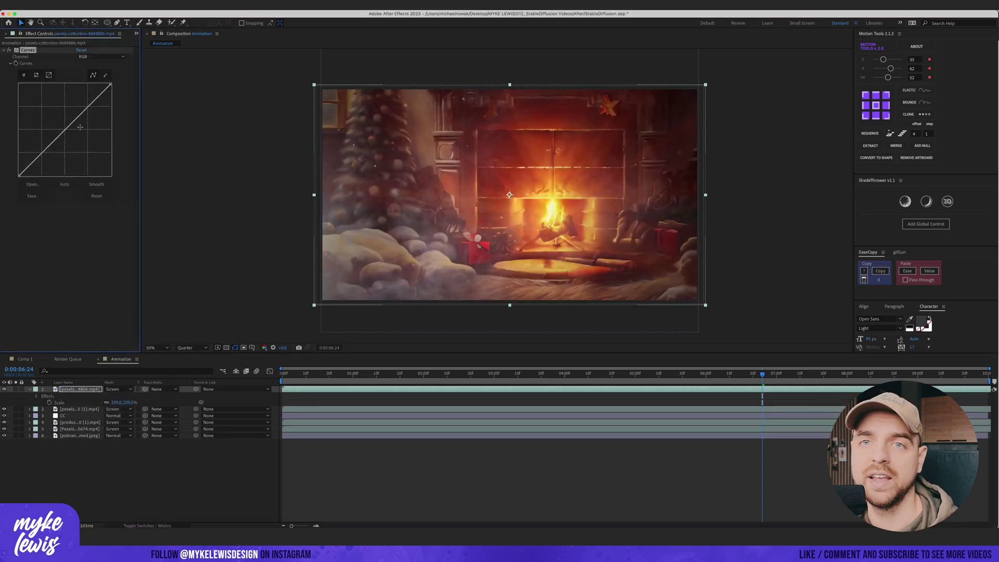
Step: Warm the smoke with the Red curve raised and Green lowered, and move both Pexels clips above CC
left_click_drag(51, 150, 82, 114)
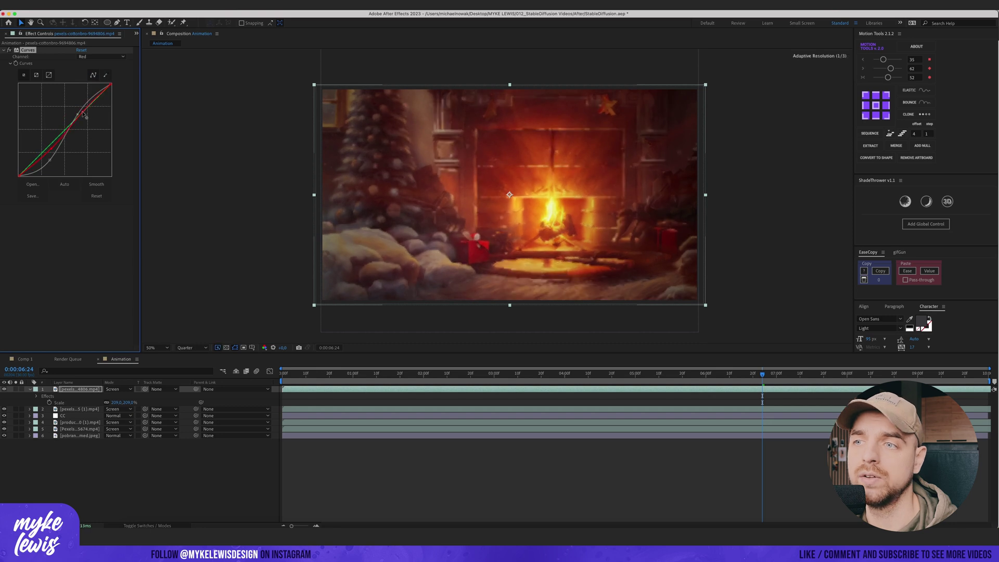
left_click(81, 60)
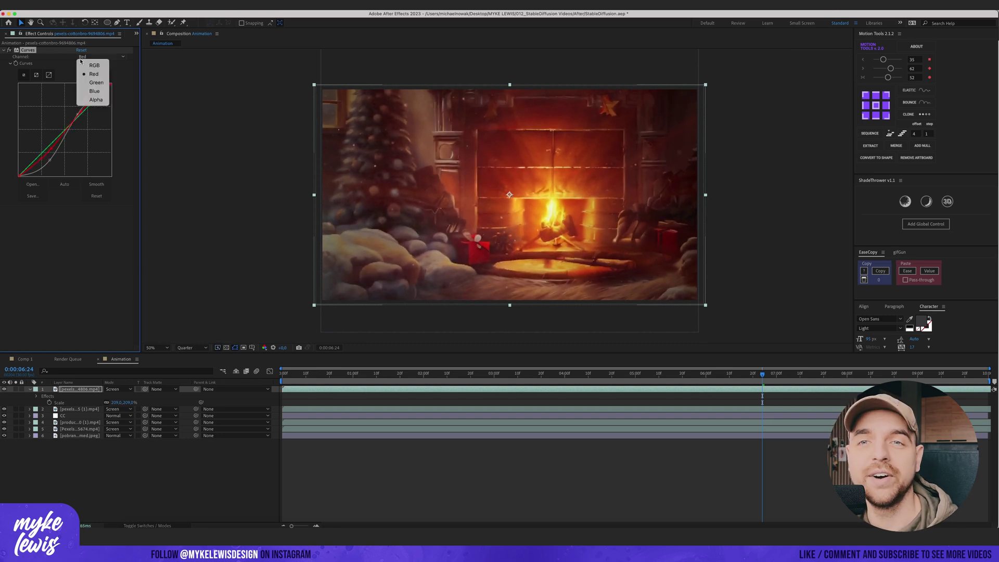
left_click(92, 83)
left_click_drag(63, 129, 46, 153)
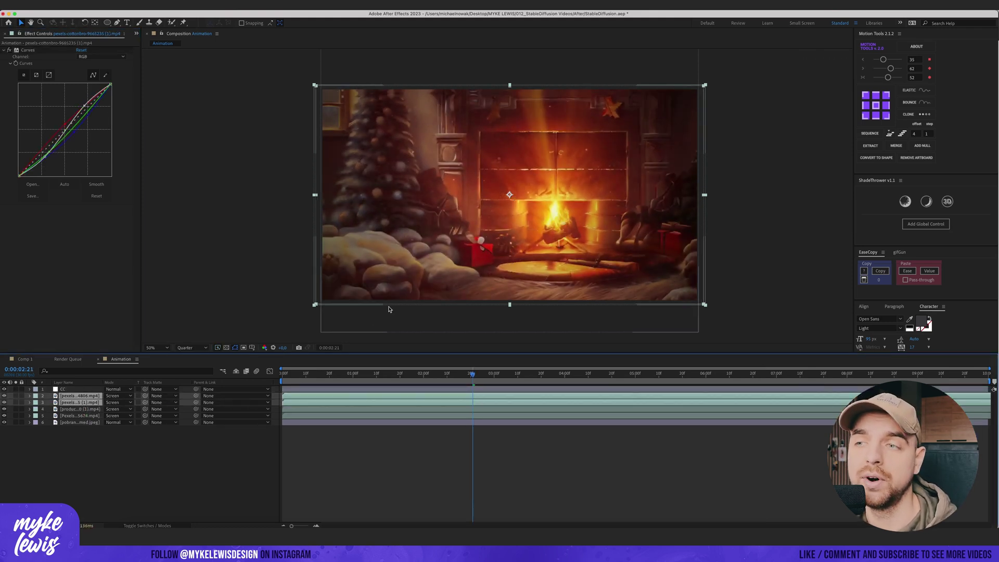
left_click_drag(80, 396, 83, 386)
left_click(107, 442)
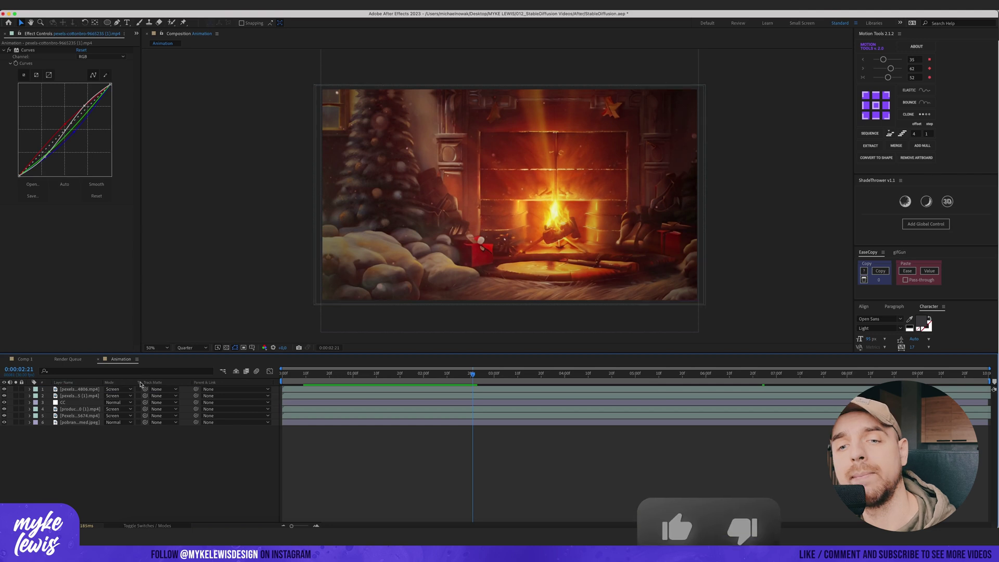
Step: Preview from the start, then add an adjustment layer with Camera Lens Blur
left_click(66, 411)
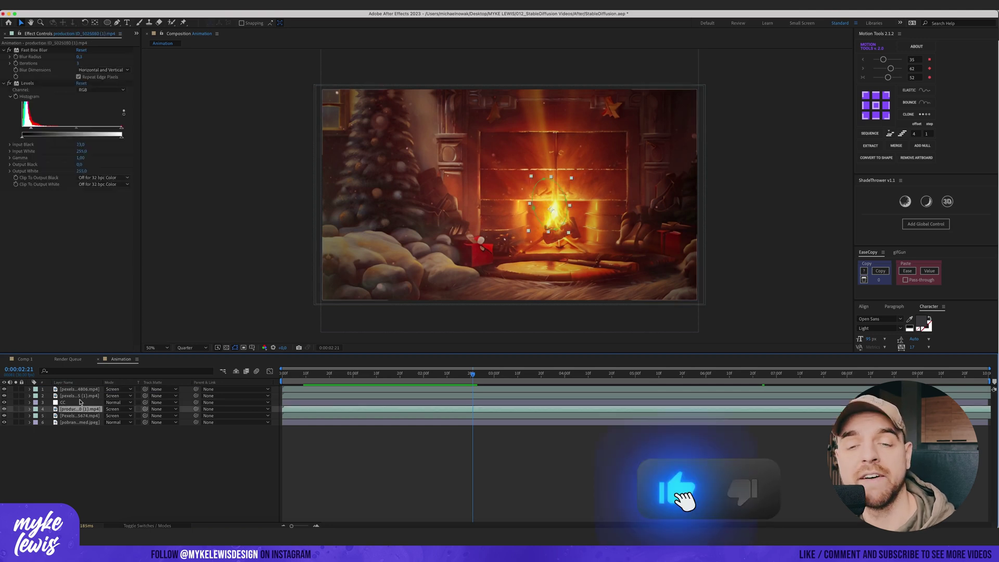
left_click_drag(292, 375, 247, 382)
key("space")
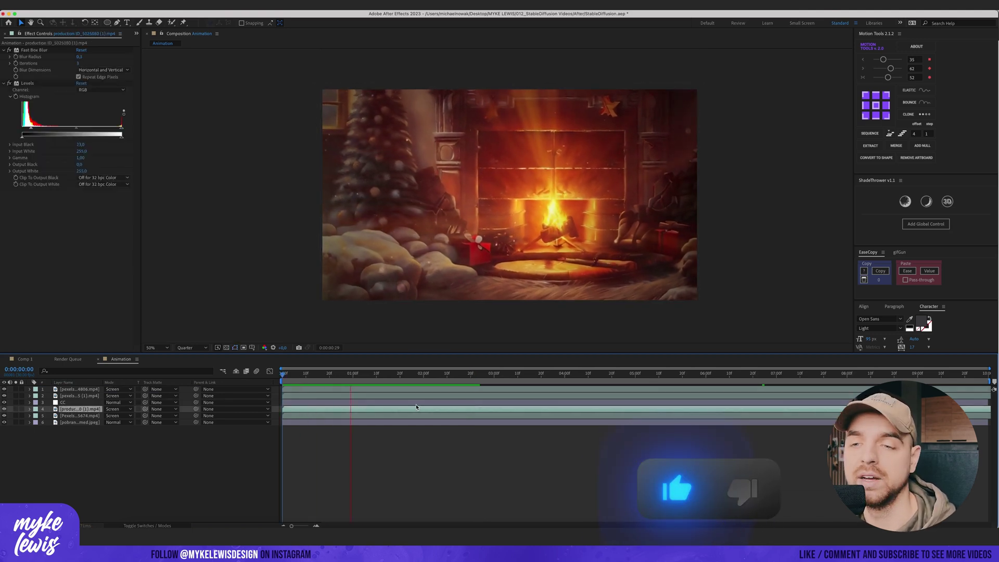
key("super+alt+y")
key("ctrl+space")
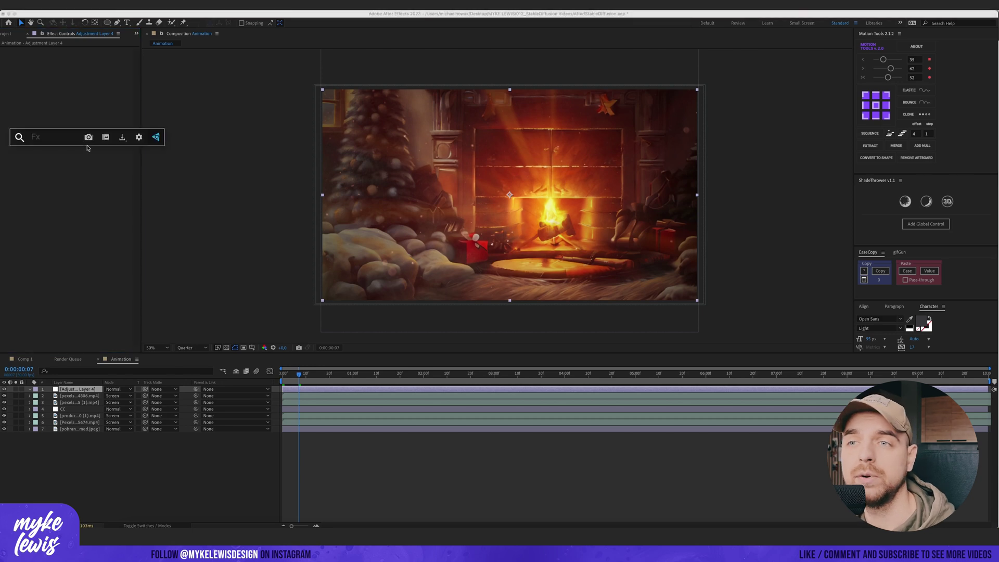
type("cam")
key("Return")
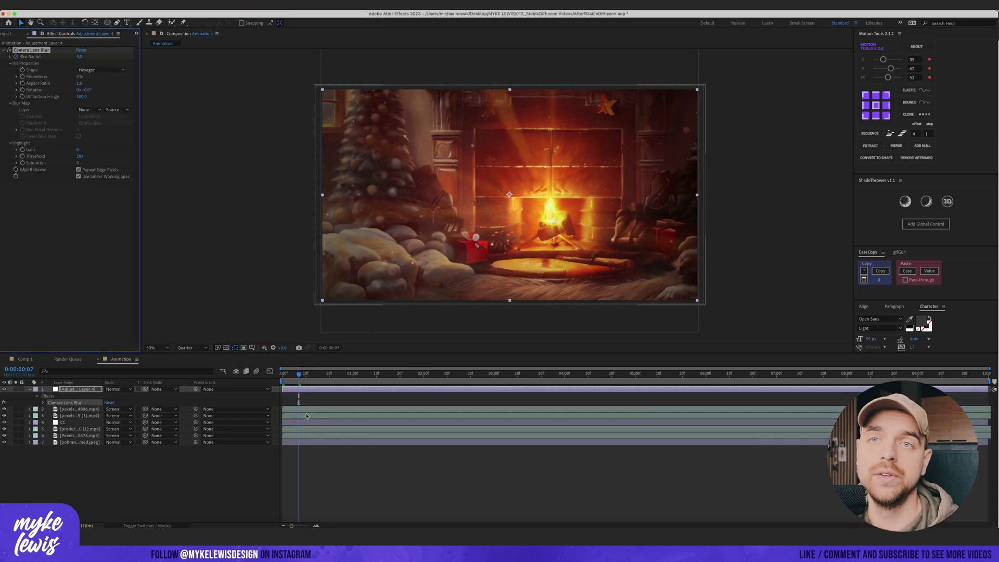
Step: Set Blur Radius to 98 at the first frame and preview the blurred intro
key("Home")
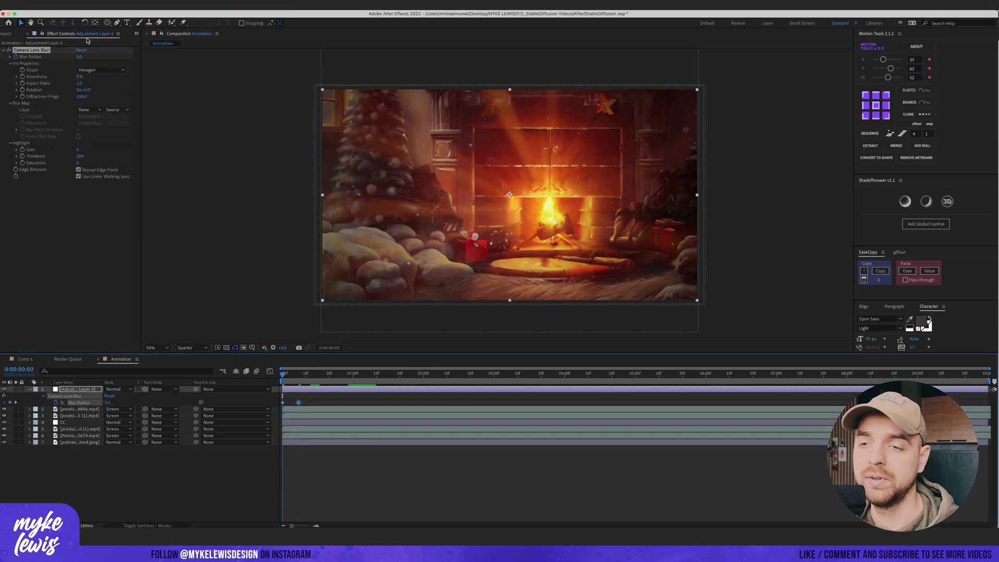
left_click_drag(84, 57, 415, 411)
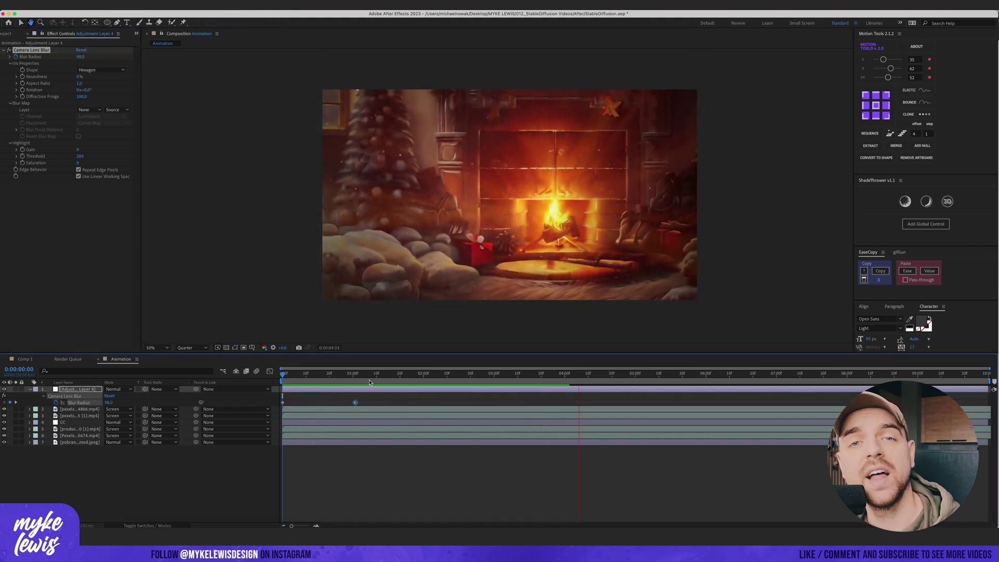
key("space")
key("space")
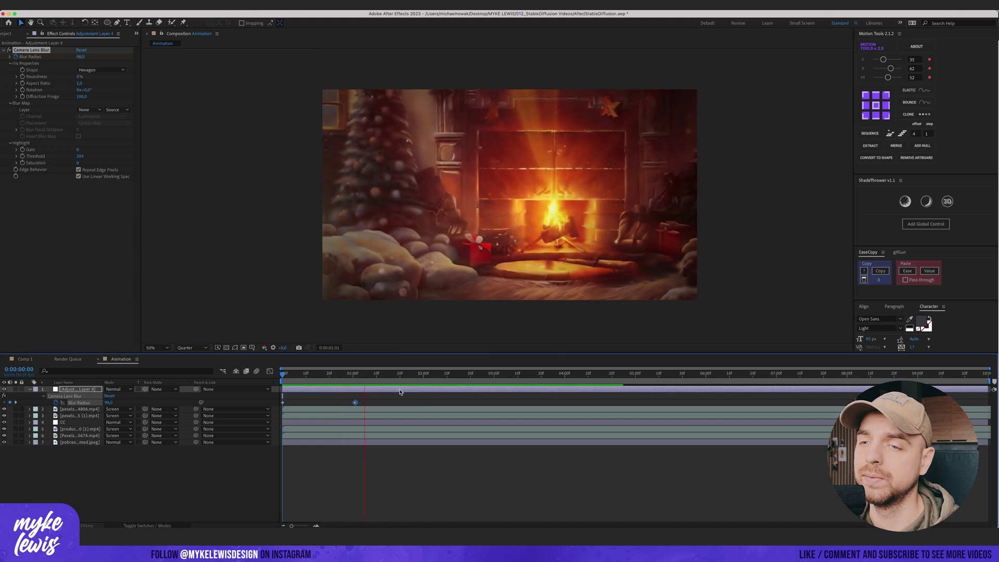
Step: Keyframe the Levels histogram to darken the opening frame, then preview the intro
left_click(16, 196)
key("u")
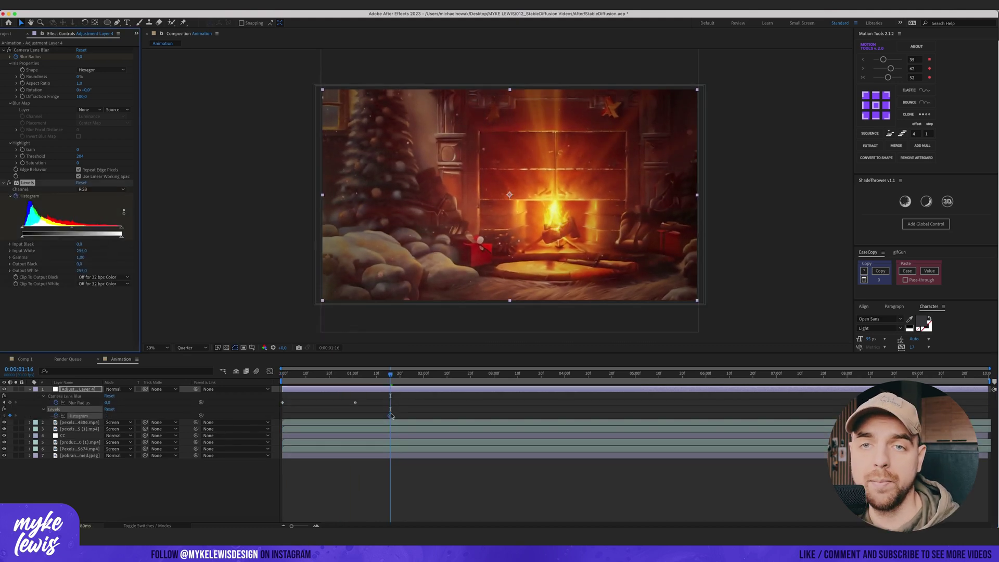
left_click_drag(391, 416, 357, 415)
left_click_drag(391, 374, 205, 374)
left_click_drag(122, 237, 43, 237)
left_click_drag(121, 227, 72, 231)
key("space")
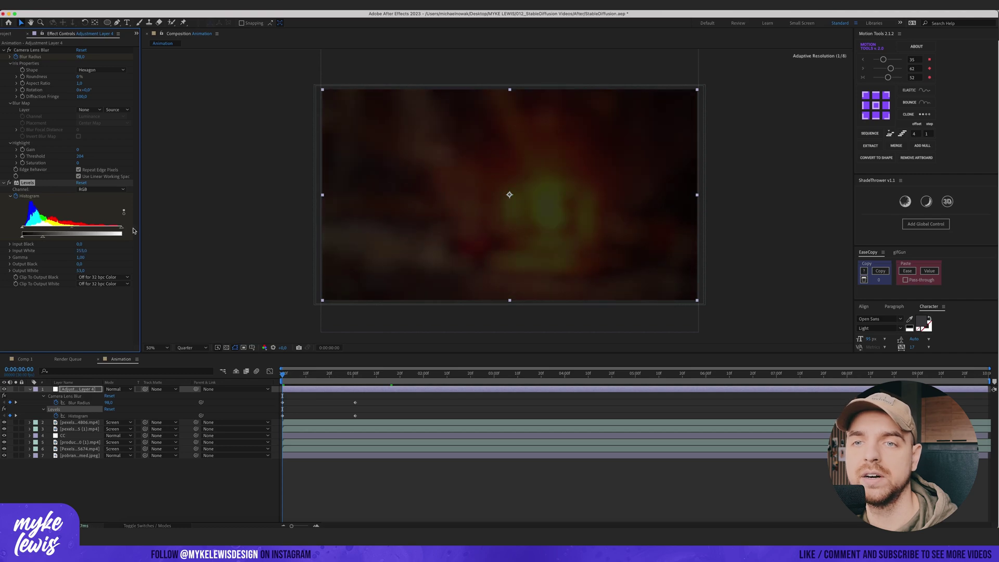